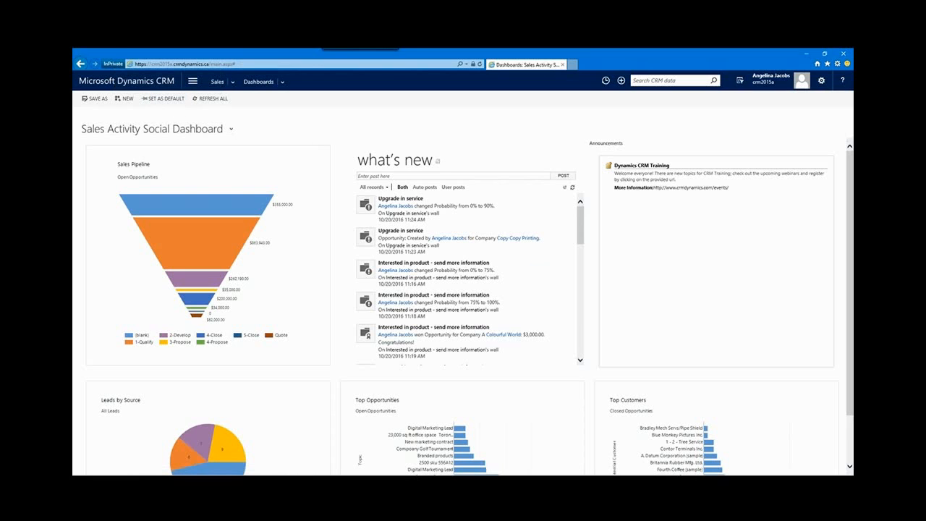
Examine the entities offered in the Sales and Service work areas.
click(233, 82)
click(192, 85)
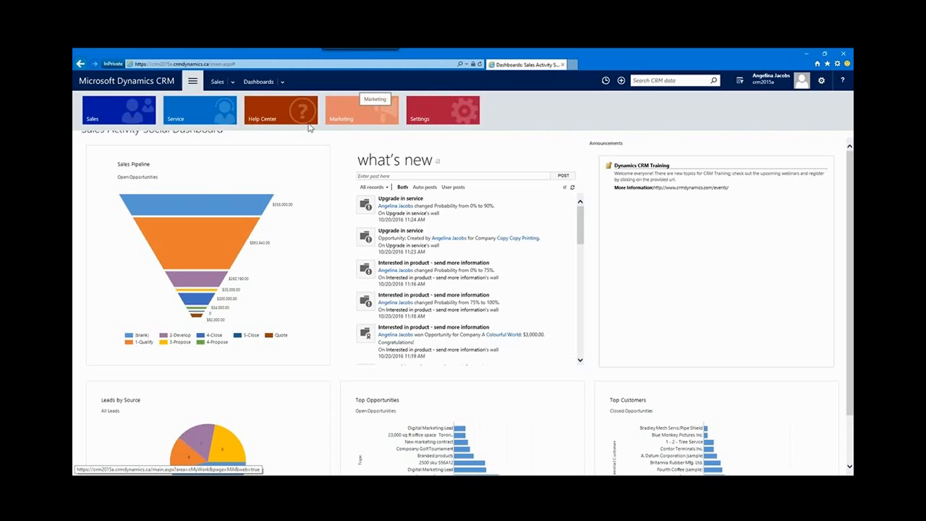
click(120, 111)
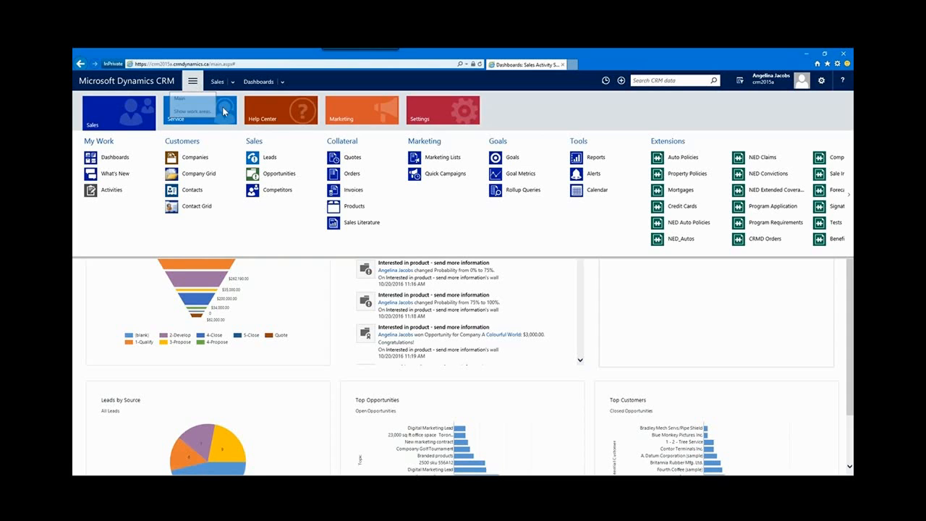
click(201, 115)
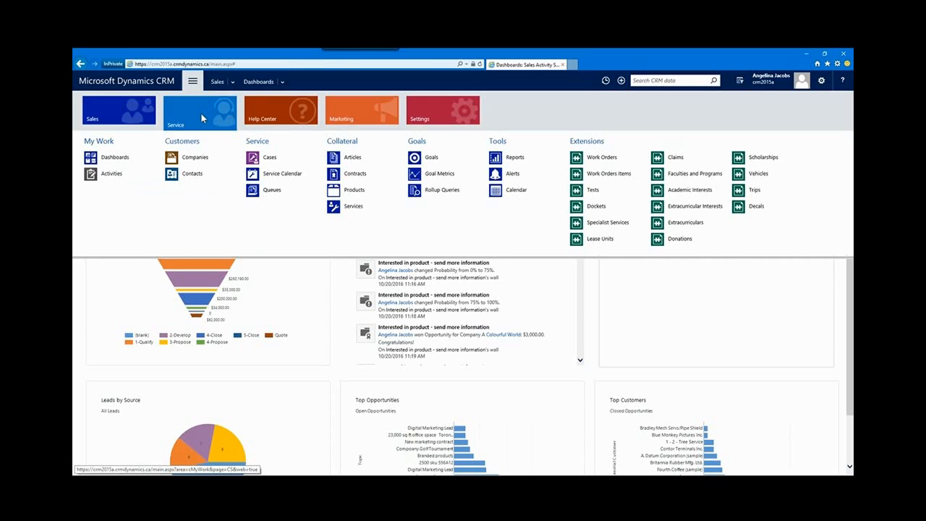
Go to the Customizations page of the Settings area.
click(427, 123)
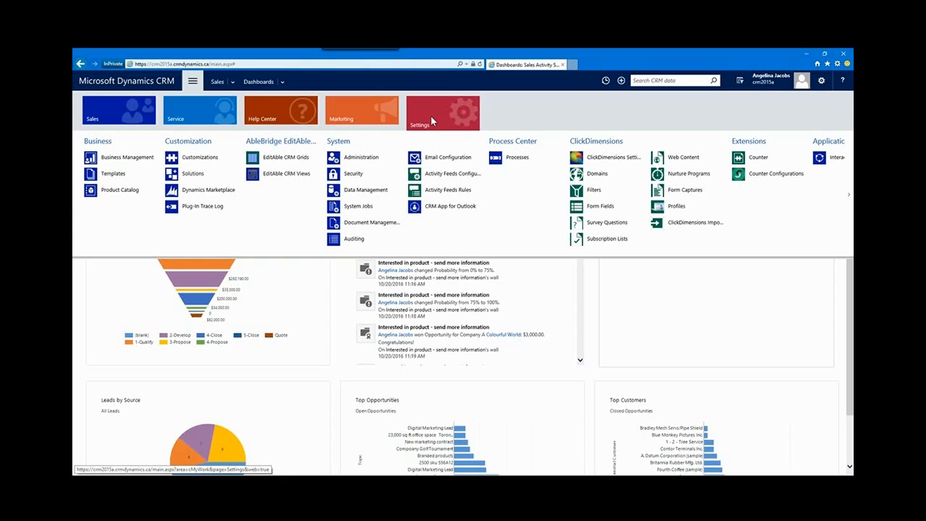
click(229, 159)
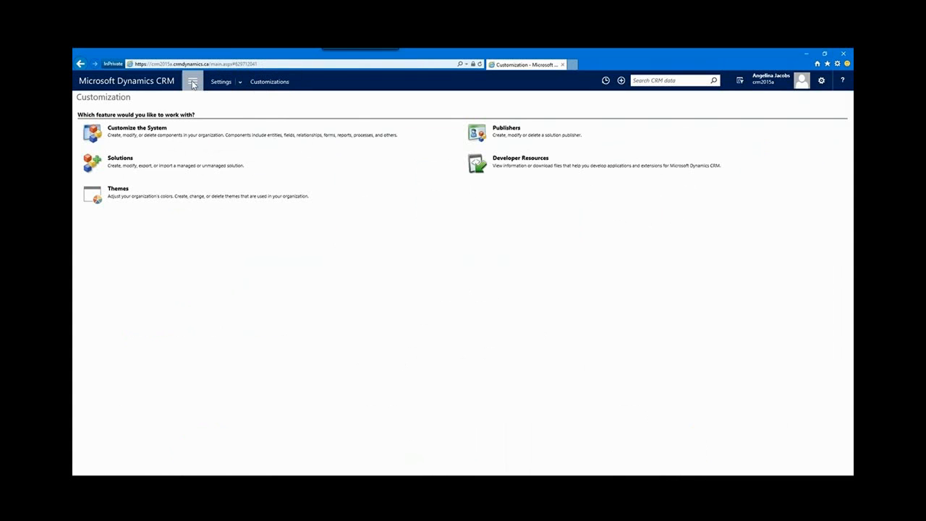
click(193, 85)
click(431, 105)
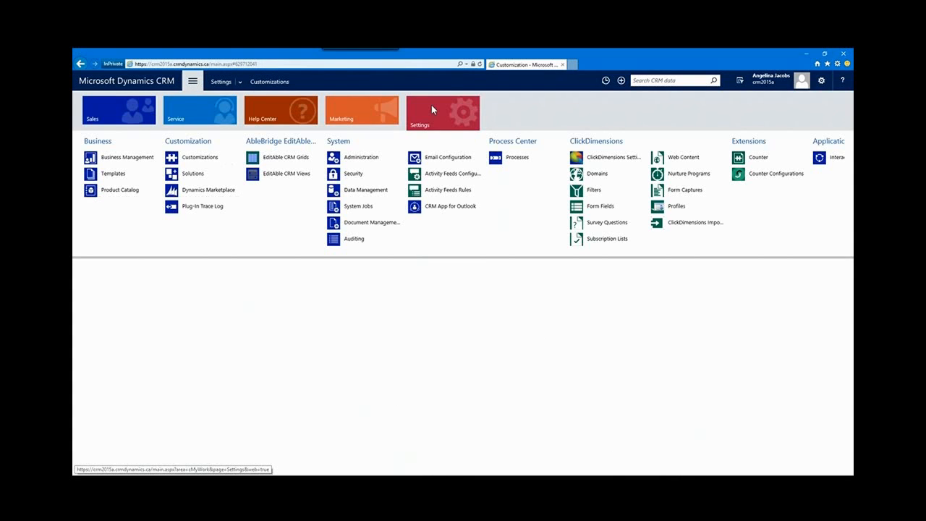
click(200, 156)
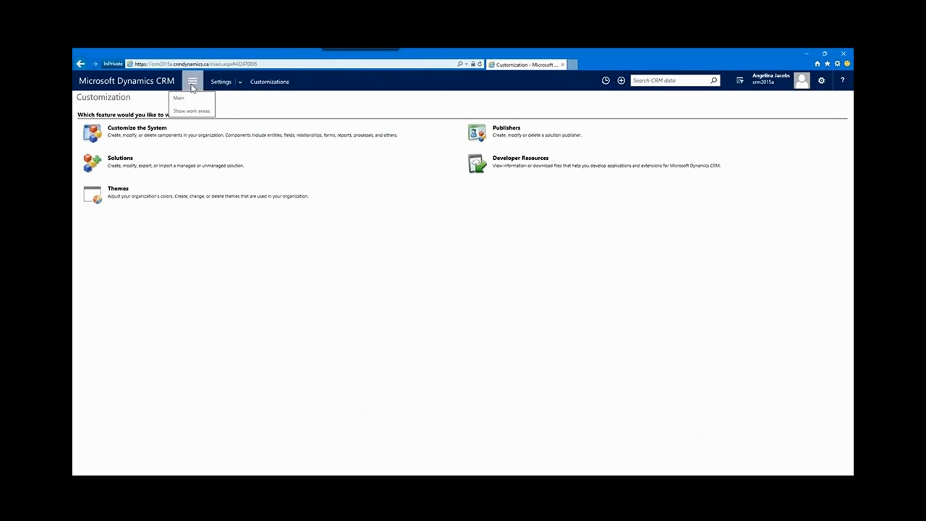
click(241, 83)
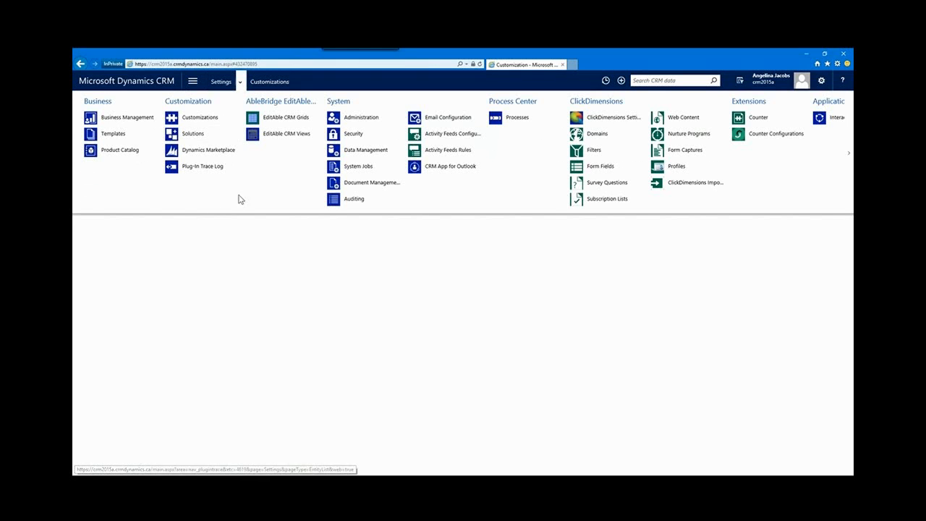
click(277, 239)
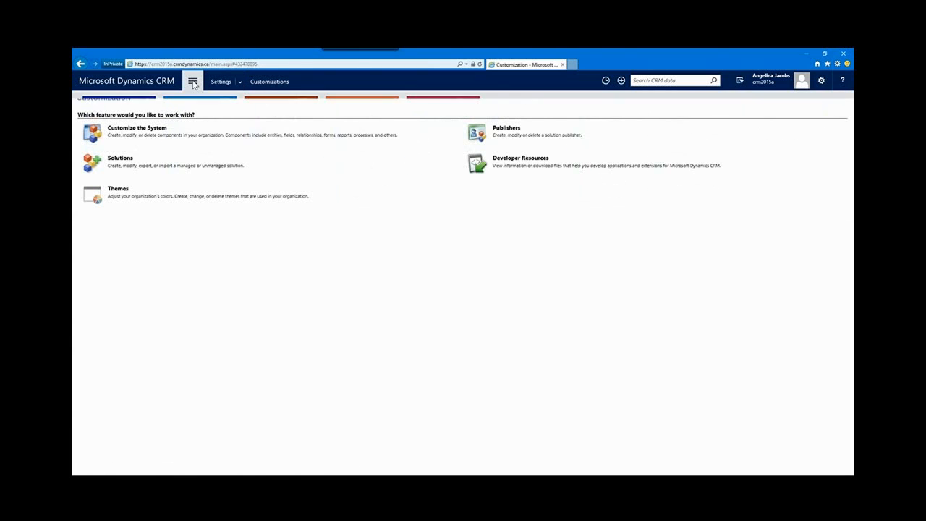
click(329, 212)
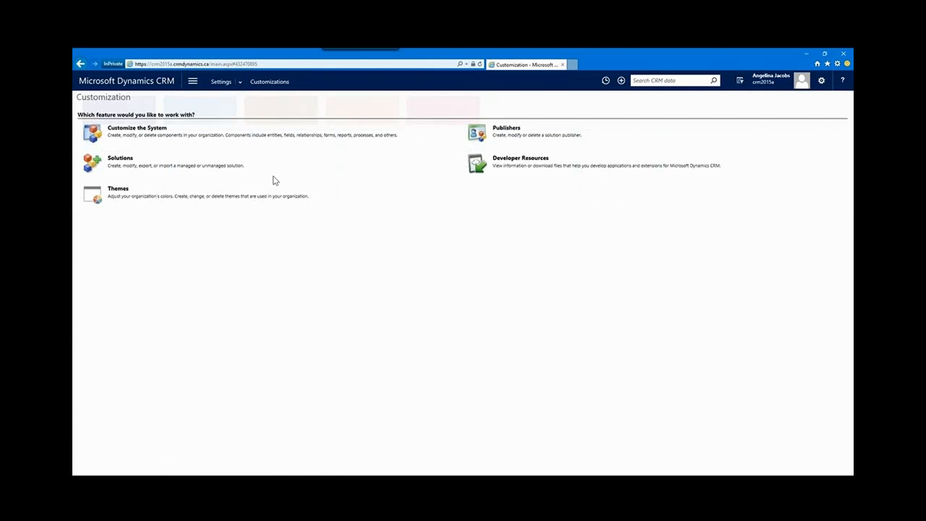
click(241, 83)
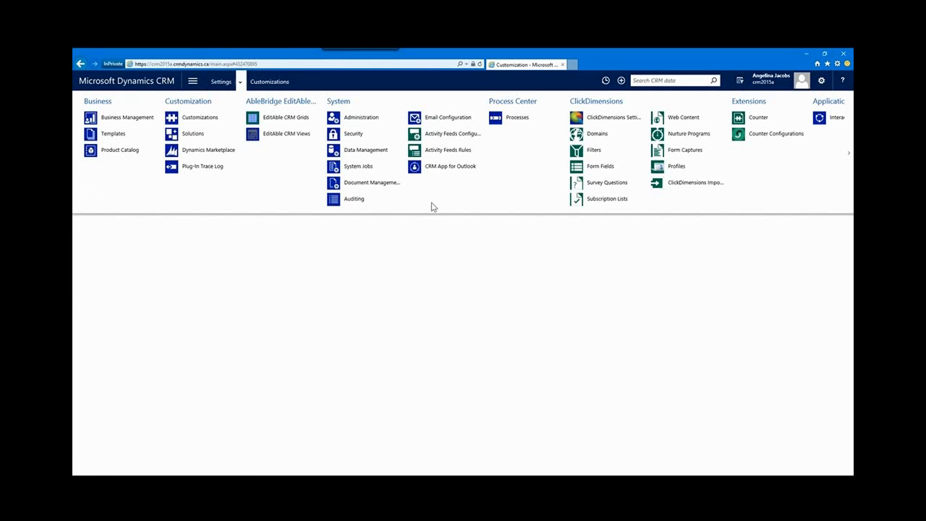
click(275, 255)
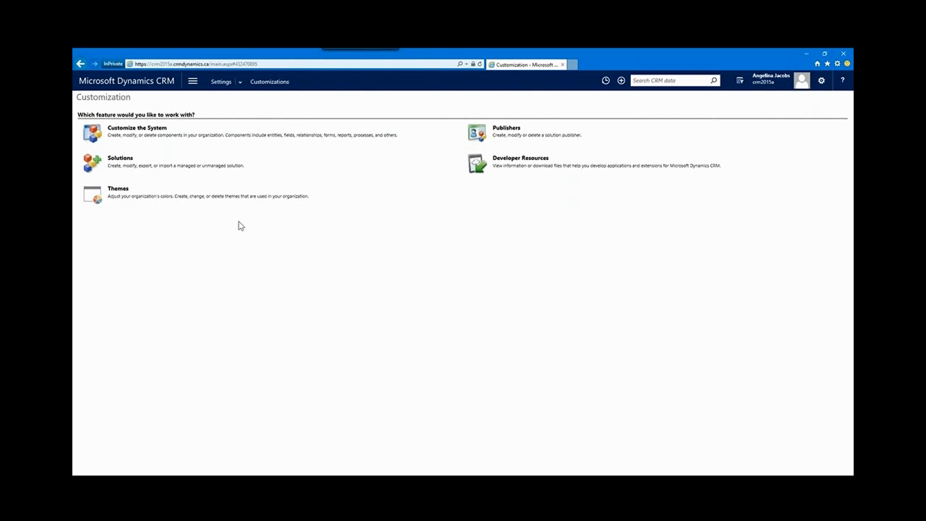
Open the list of all themes from the Customization page.
click(121, 194)
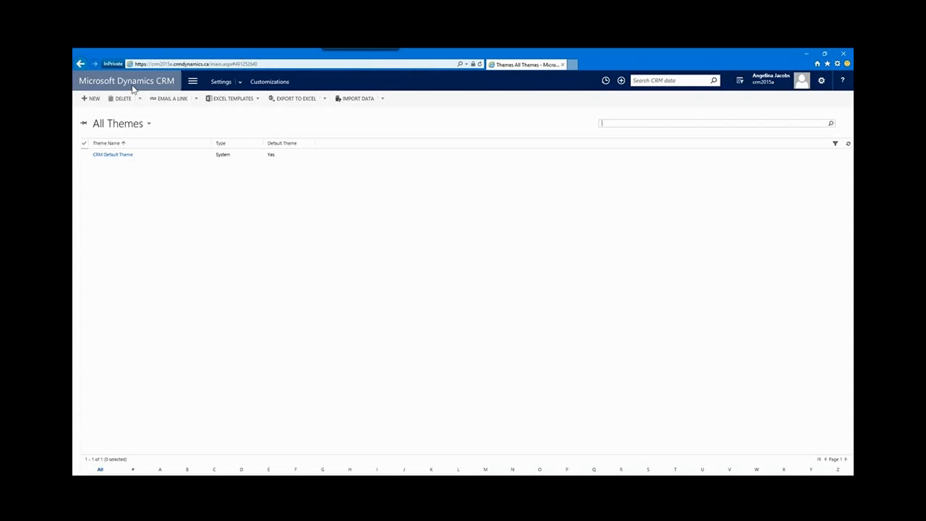
click(180, 132)
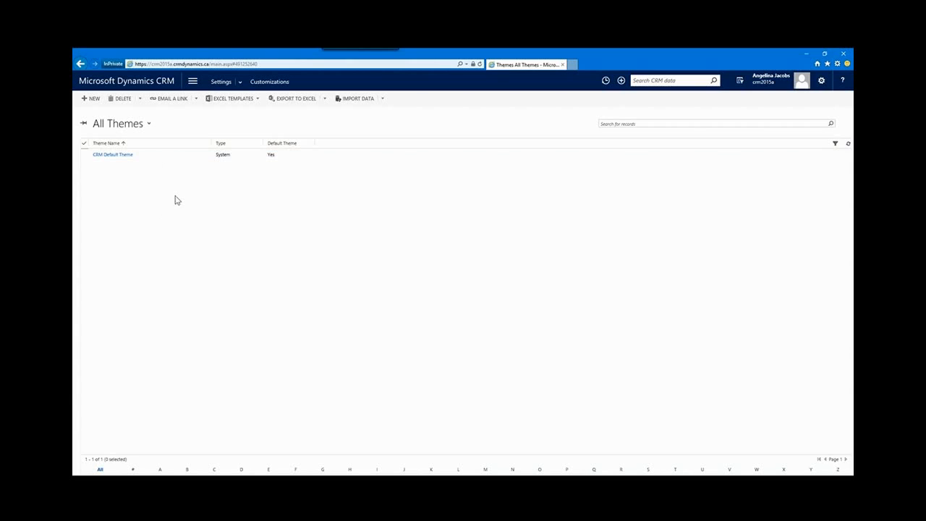
Examine the navigation bar and UI element settings of the CRM Default Theme, and return to the theme list.
click(160, 159)
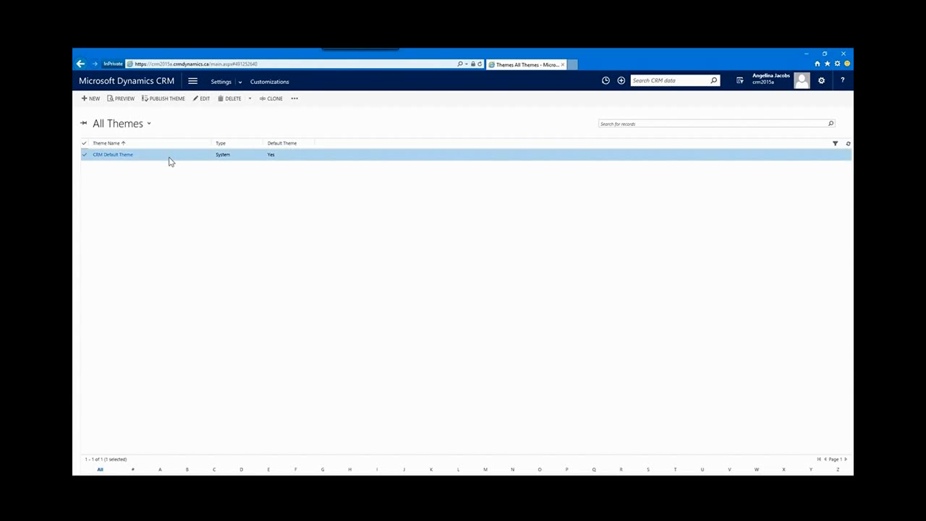
click(83, 156)
click(113, 154)
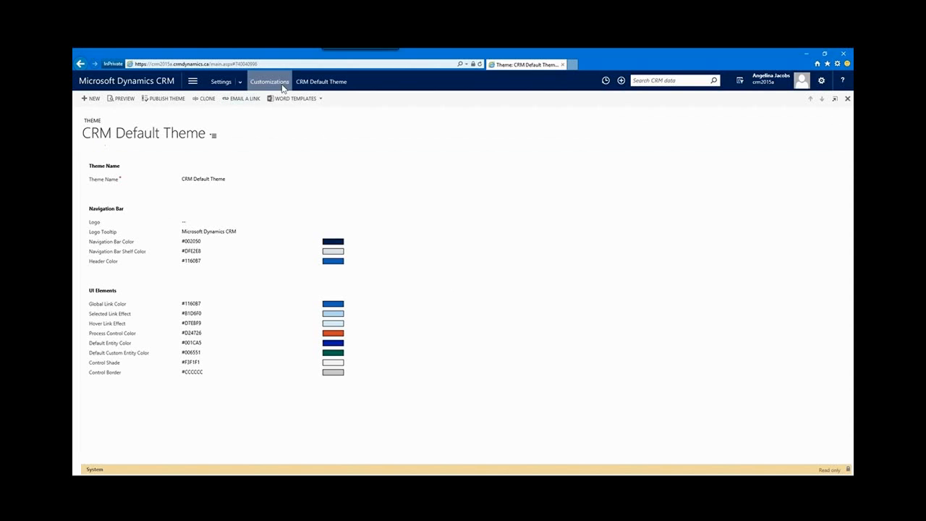
click(79, 65)
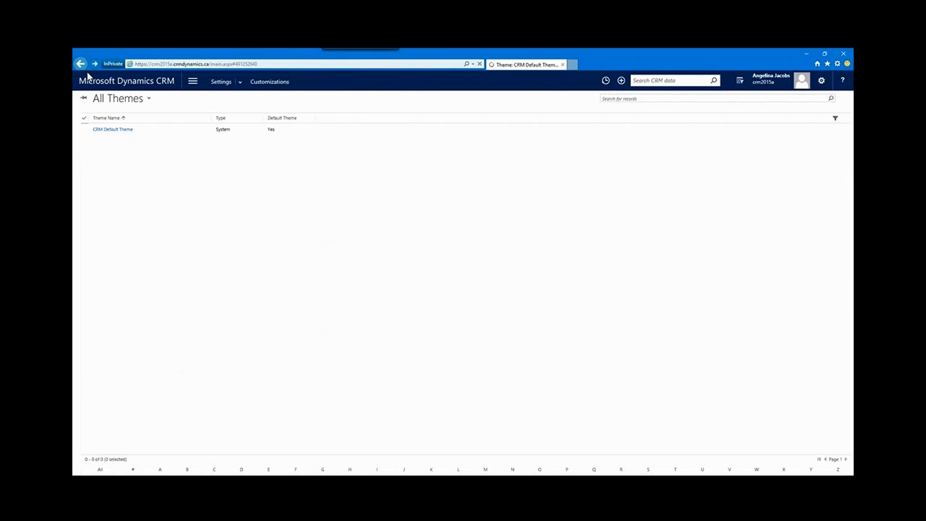
Clone the CRM Default Theme and open the resulting copy.
click(165, 156)
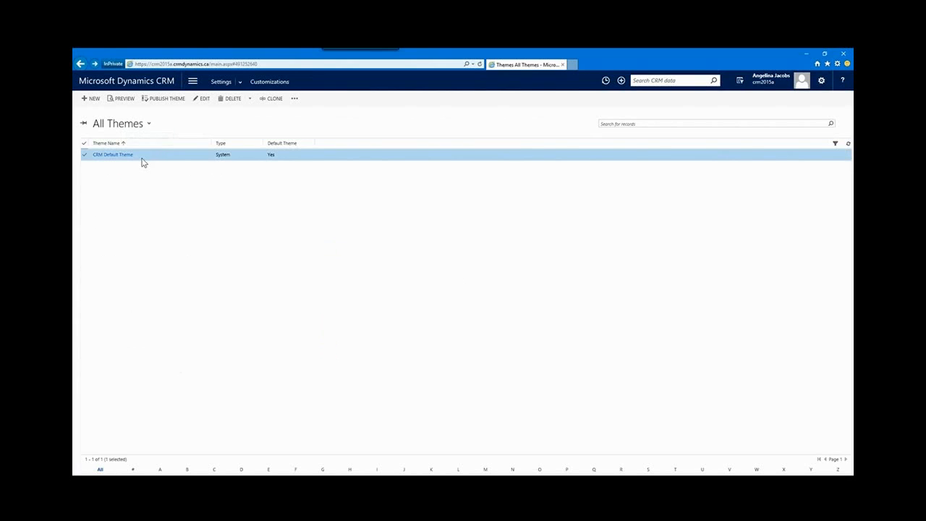
click(273, 101)
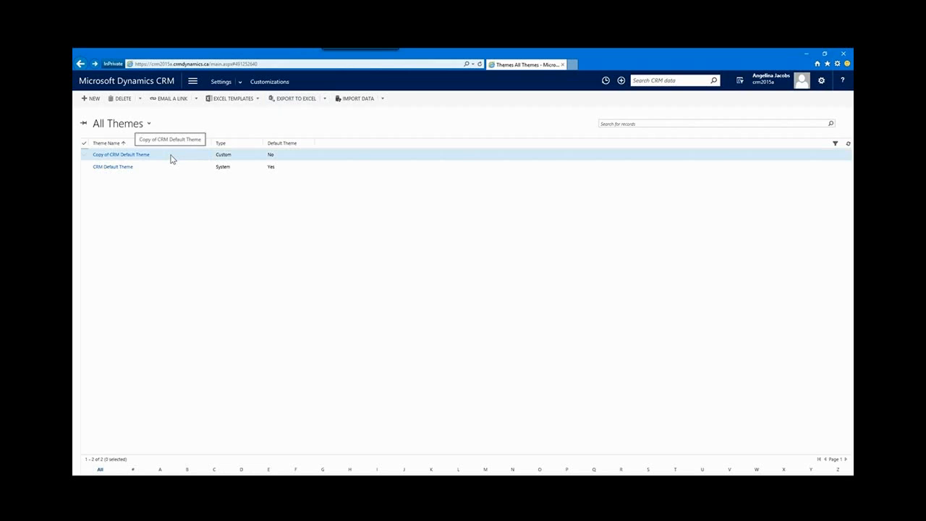
click(131, 157)
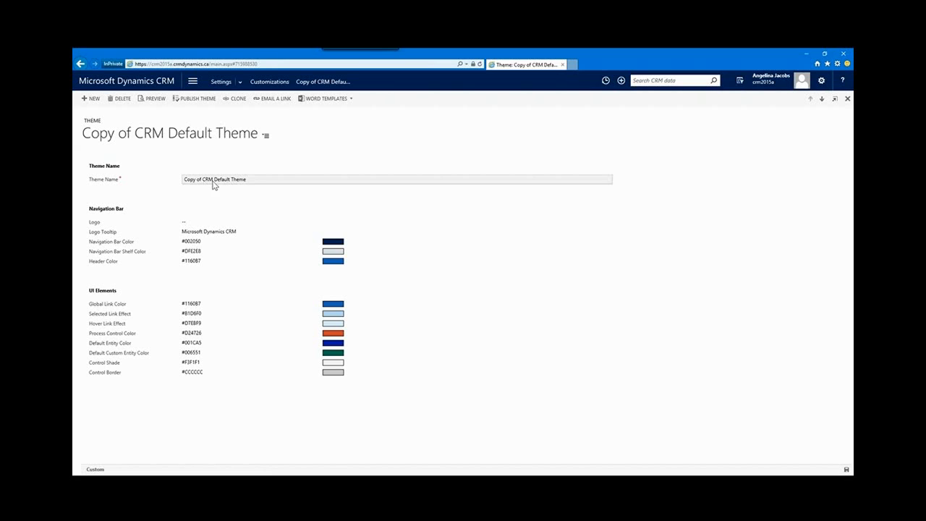
click(259, 183)
click(152, 207)
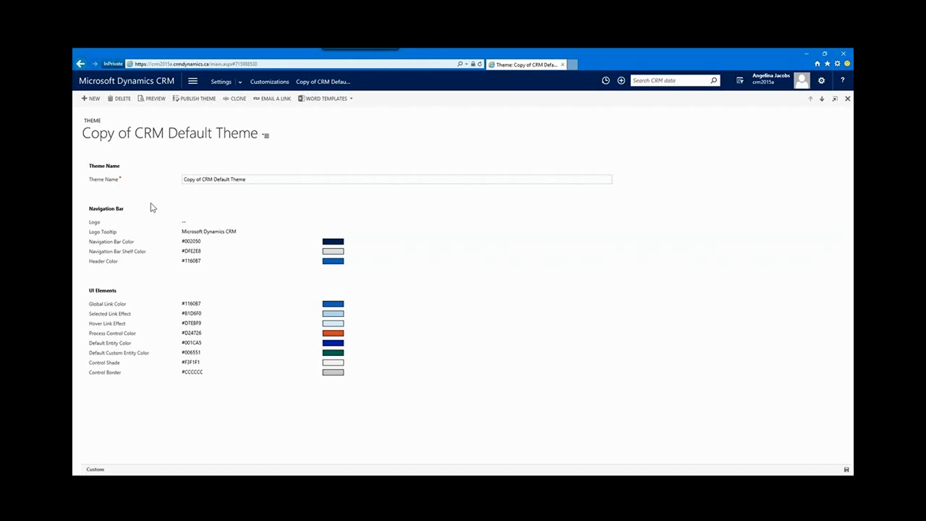
click(338, 260)
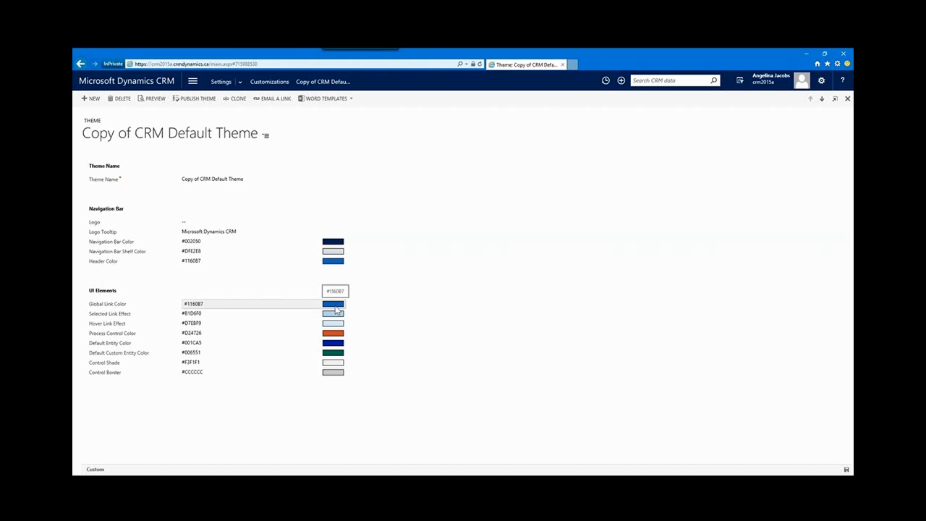
click(210, 245)
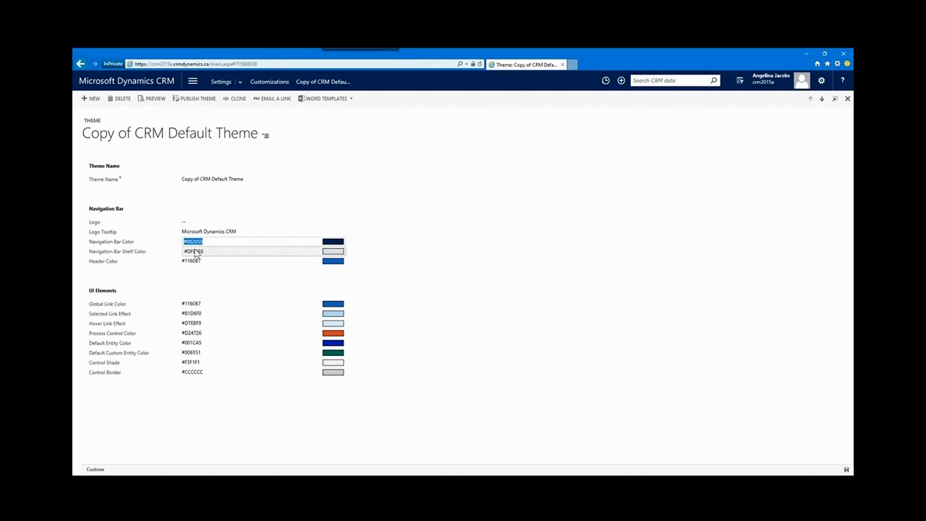
click(221, 244)
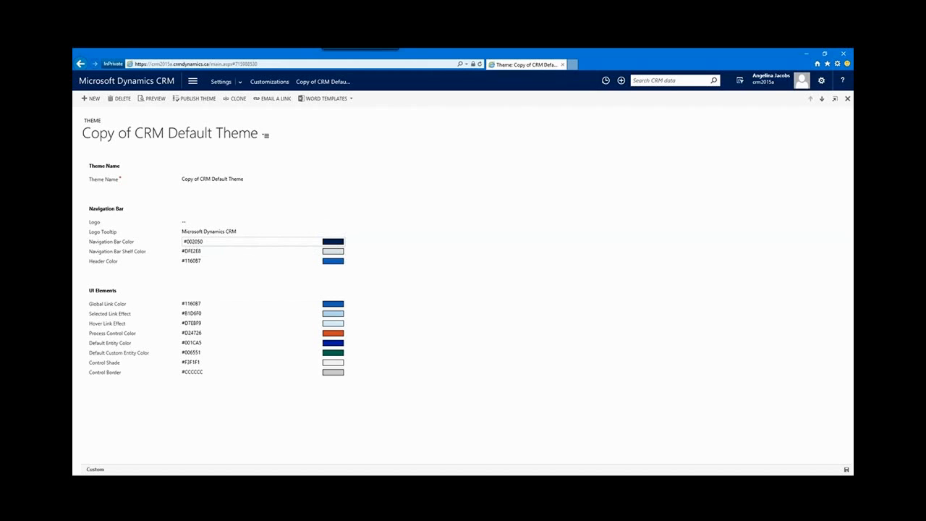
click(196, 241)
Start a new web resource for the theme's logo, with the name LogoDemo and the display name Demo Logo.
click(209, 223)
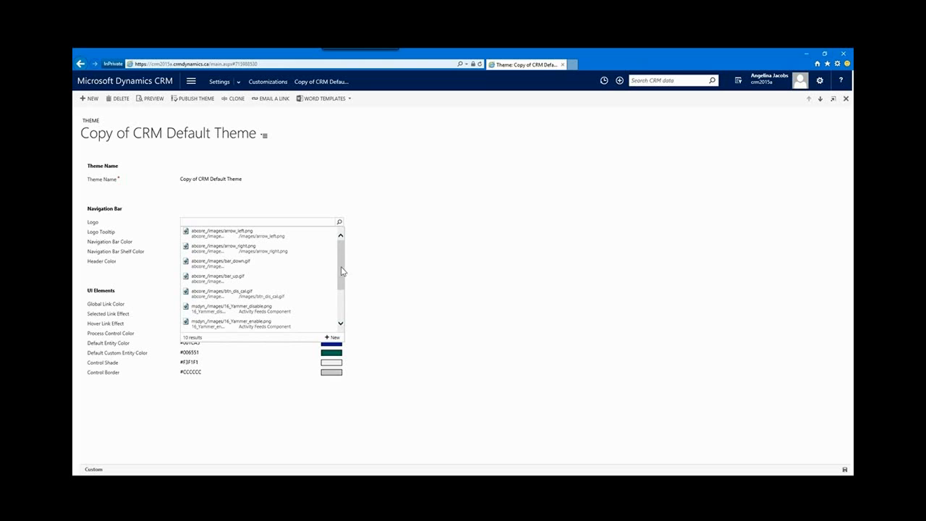
click(331, 338)
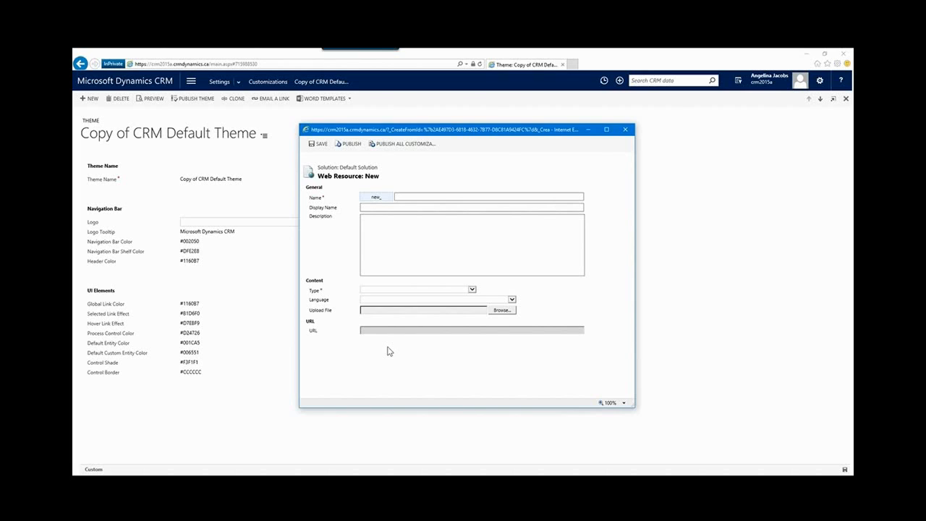
click(405, 196)
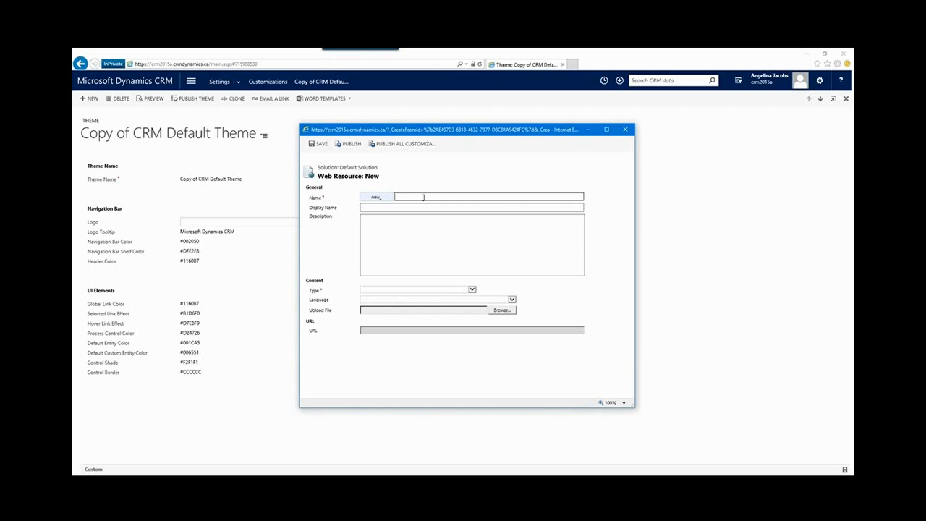
text(LogoDemo)
click(375, 207)
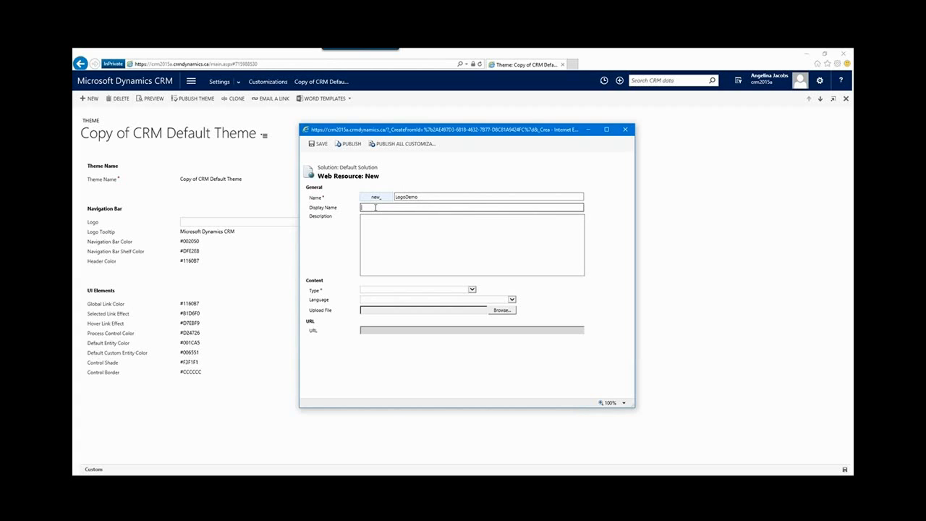
text(Demo logo)
click(392, 238)
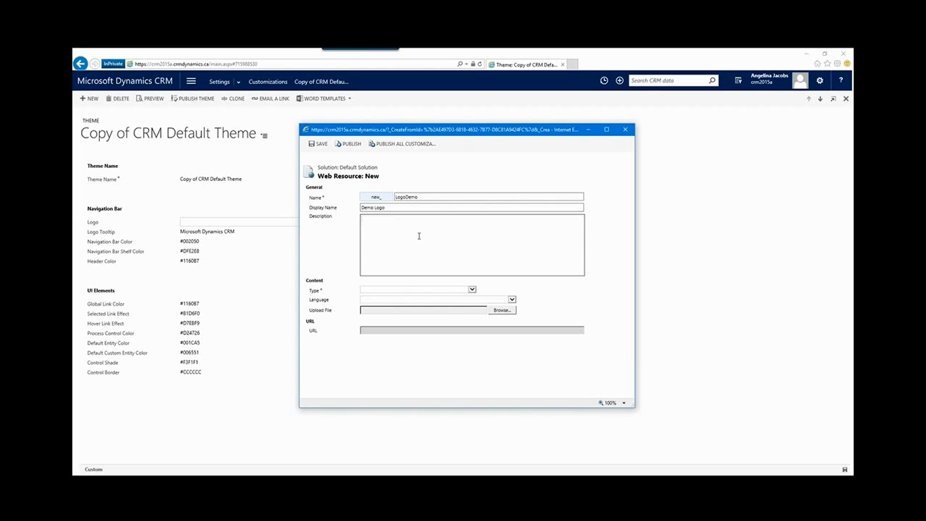
Set the web resource's type to PNG format and choose CRMD Logo resized.png from the Desktop as its upload file.
click(453, 290)
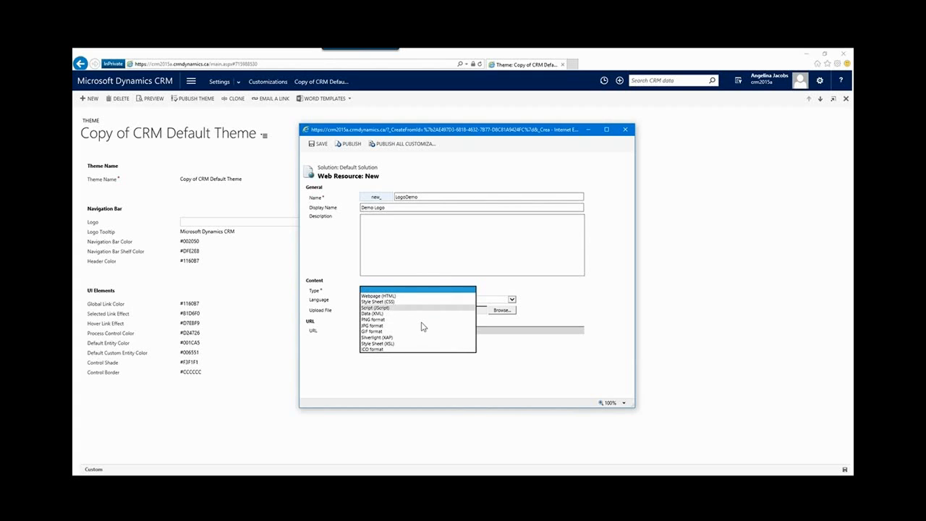
click(382, 320)
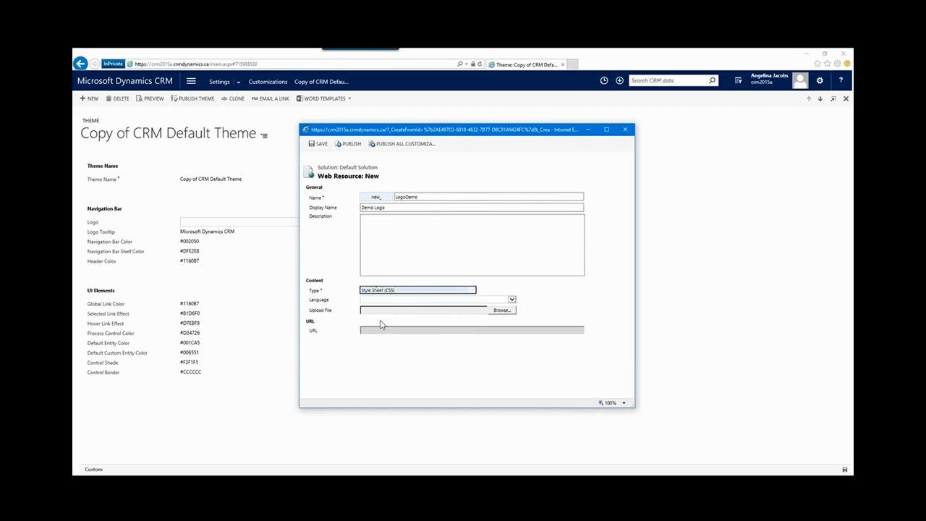
click(402, 293)
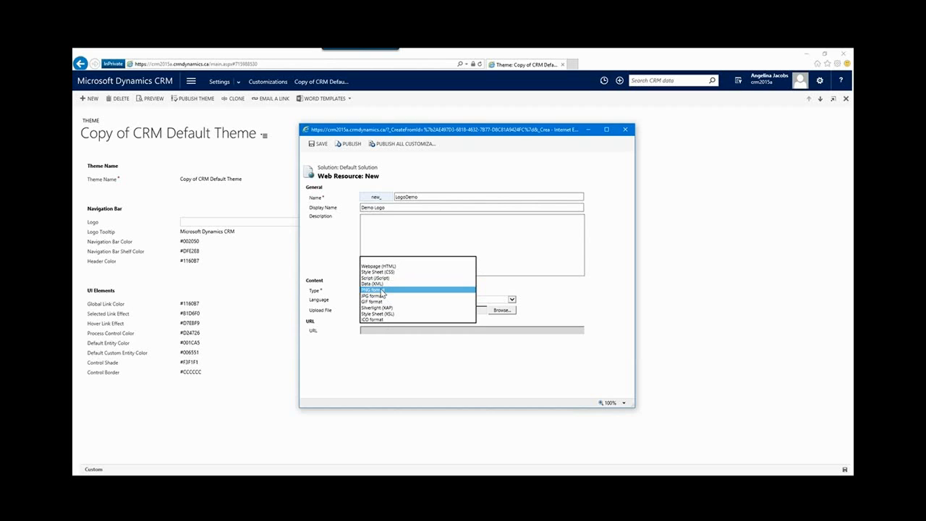
click(380, 290)
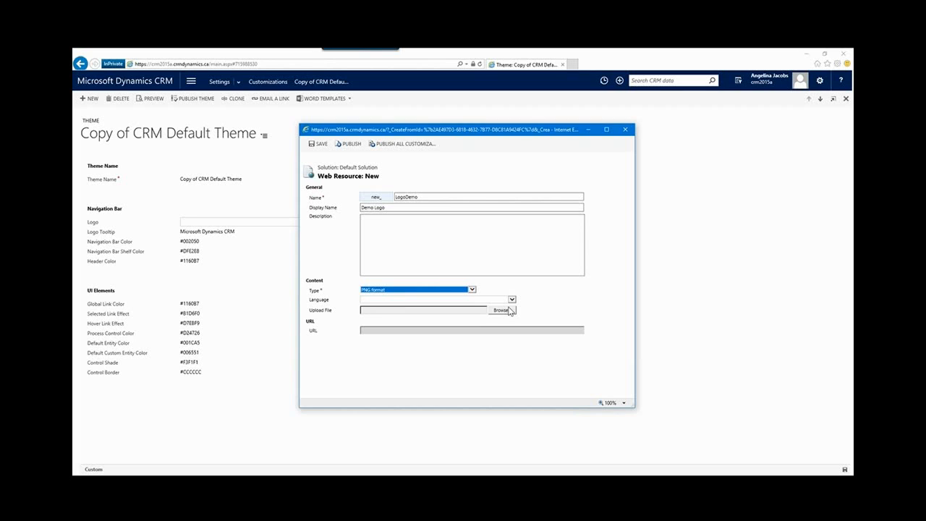
click(509, 311)
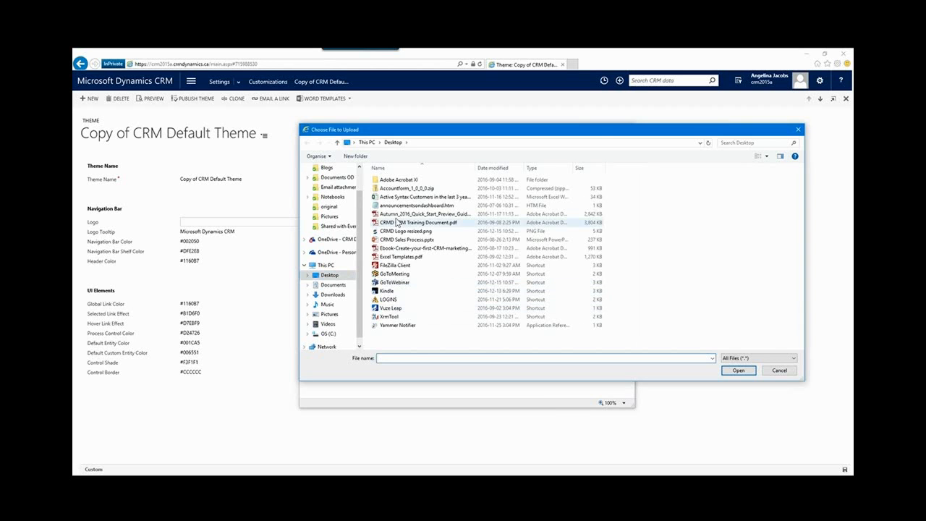
double_click(402, 231)
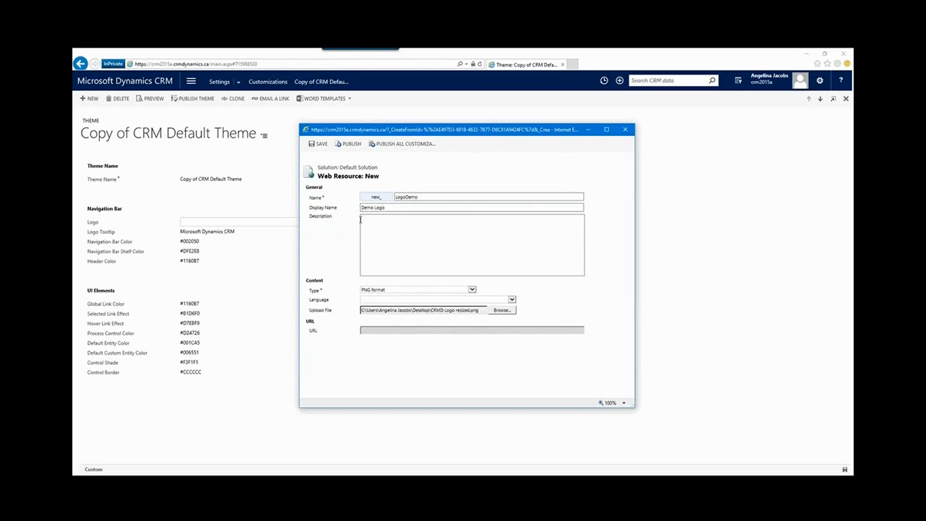
Save the Demo Logo web resource, check its image preview, and publish it before returning to the theme.
click(317, 144)
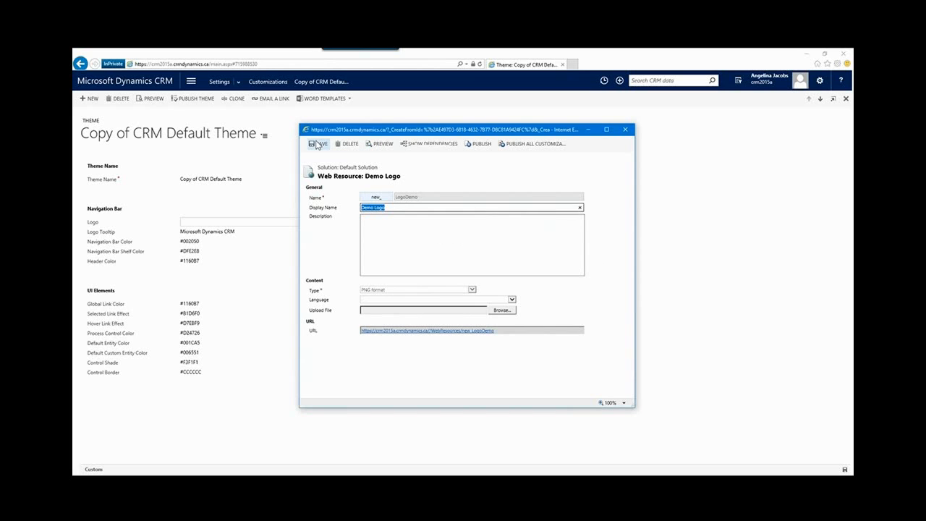
click(381, 144)
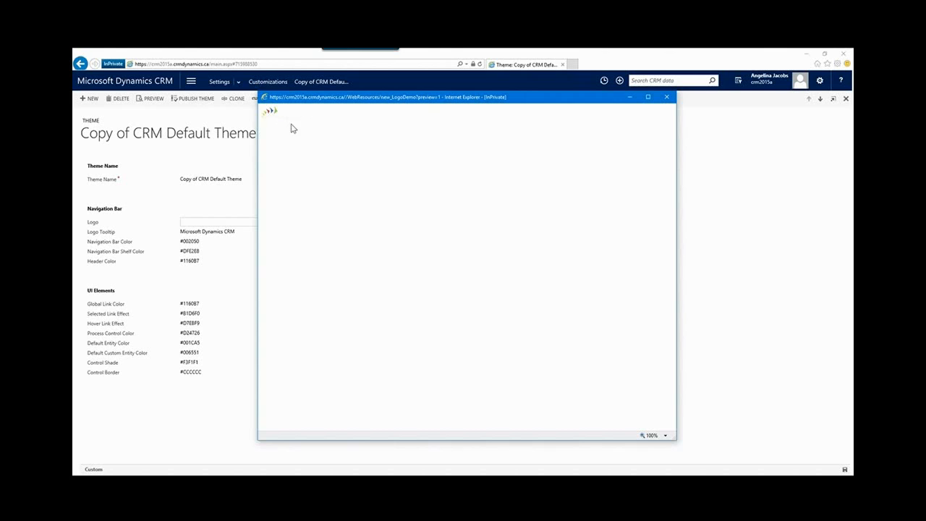
click(669, 102)
click(477, 145)
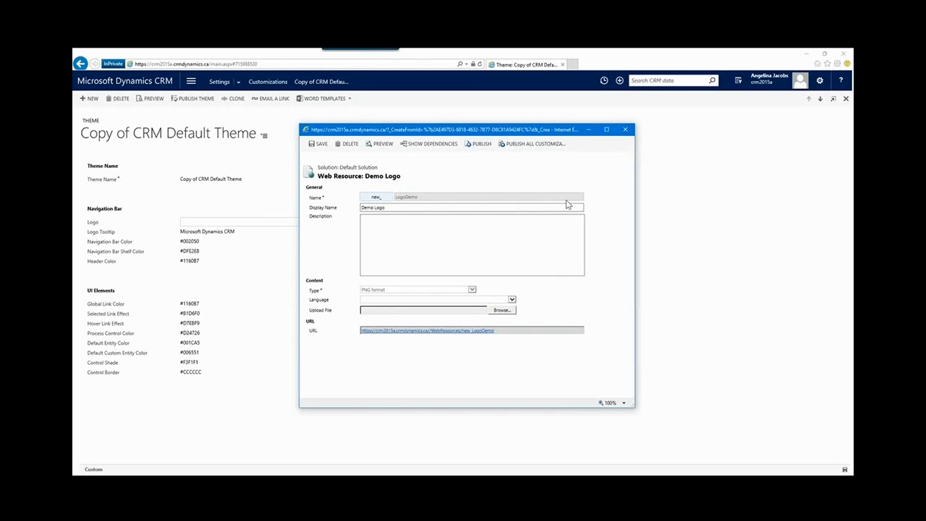
click(626, 131)
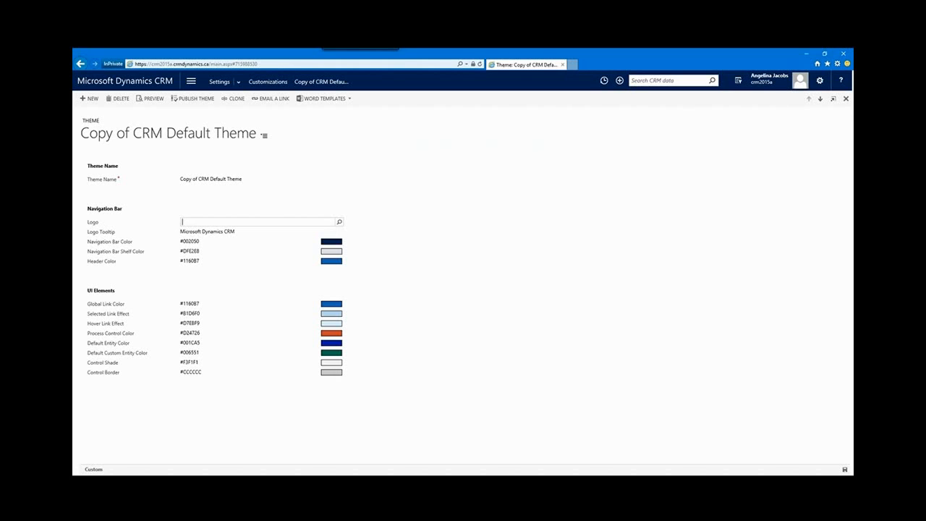
Look up *demo for the theme's logo, assign new_LogoDemo, and save the theme.
text(1)
text(demo)
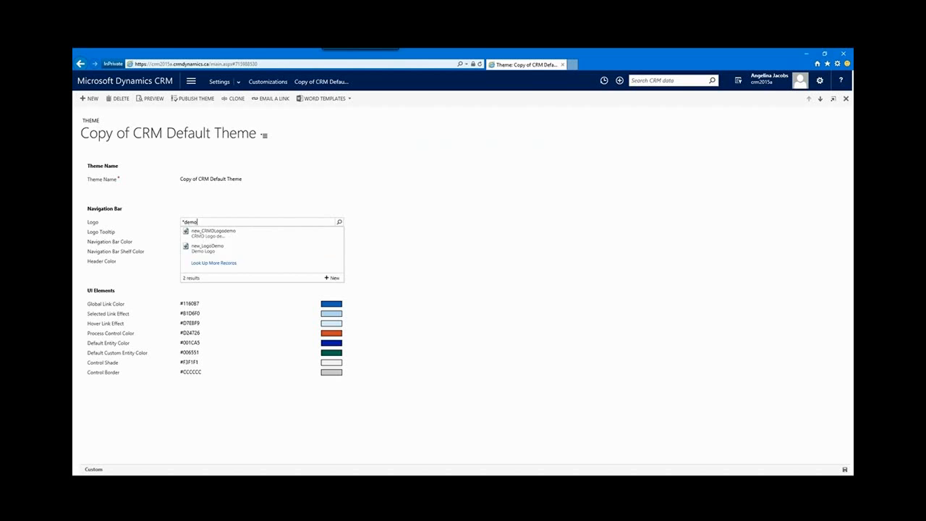
click(221, 250)
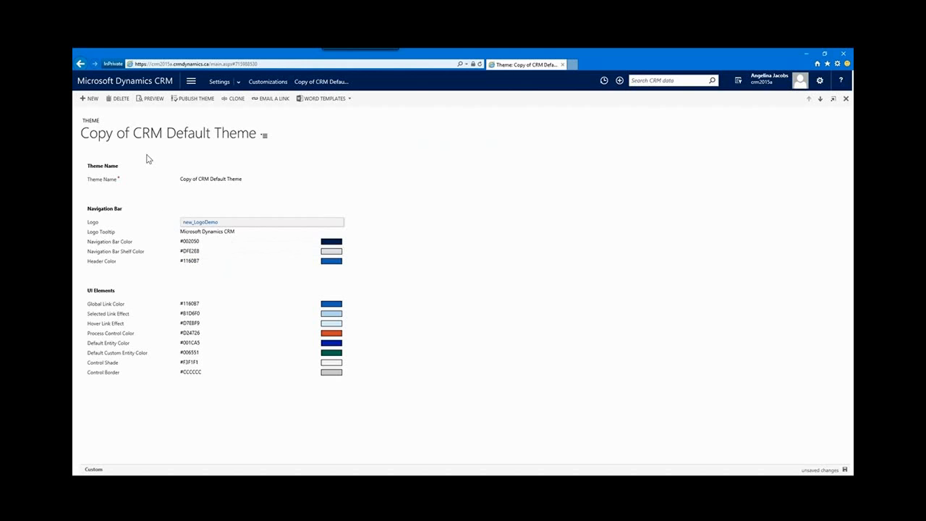
key(ctrl+s)
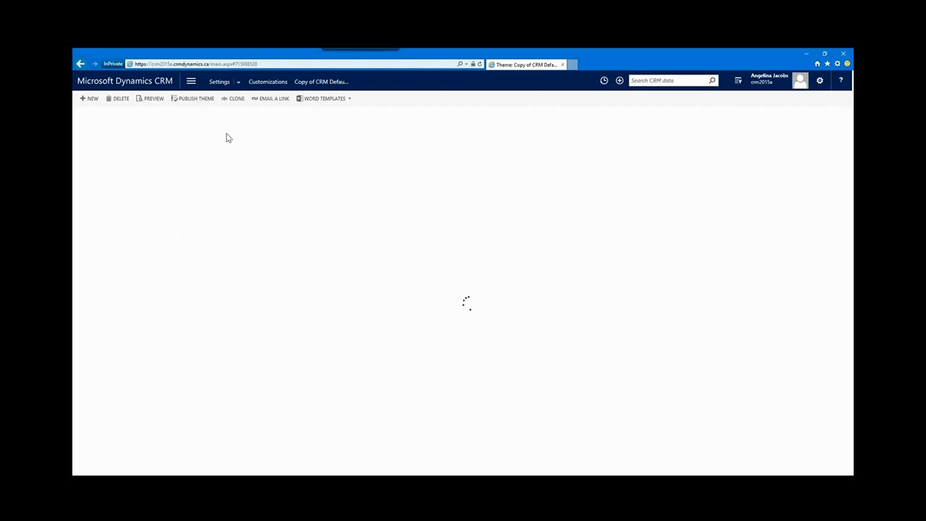
Publish the Copy of CRM Default Theme after previewing it and exiting the preview, and return to the home dashboard.
click(151, 101)
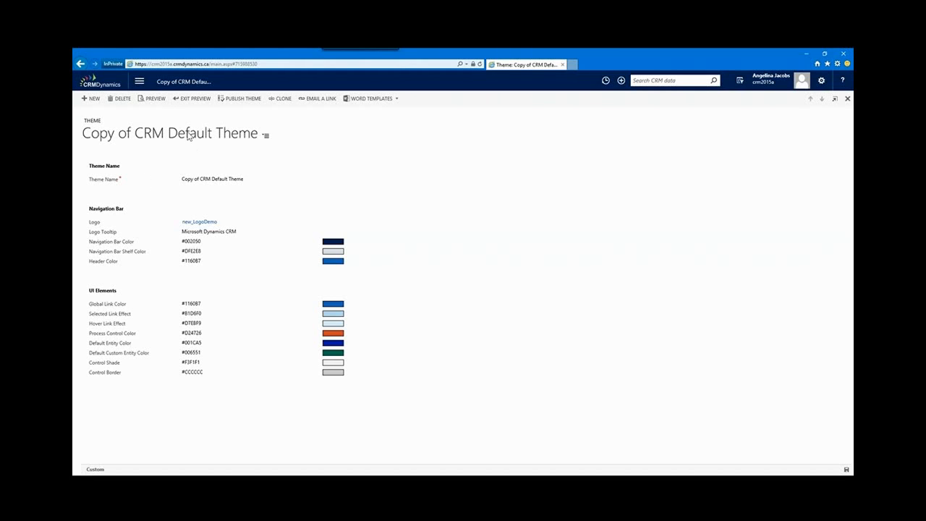
click(195, 100)
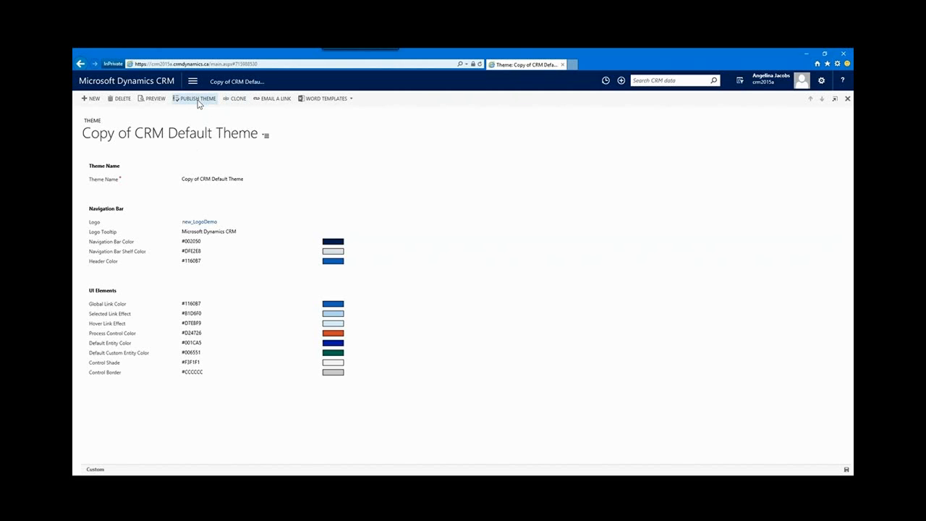
click(198, 99)
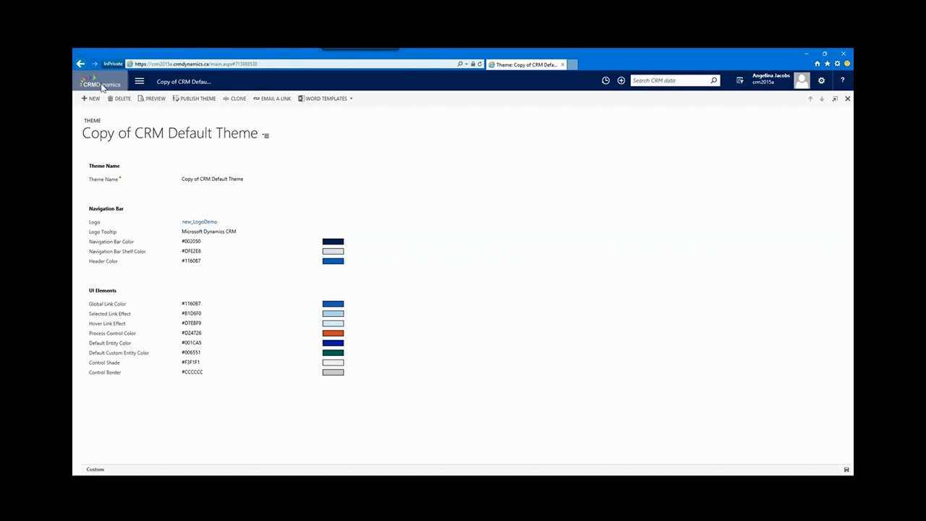
click(103, 88)
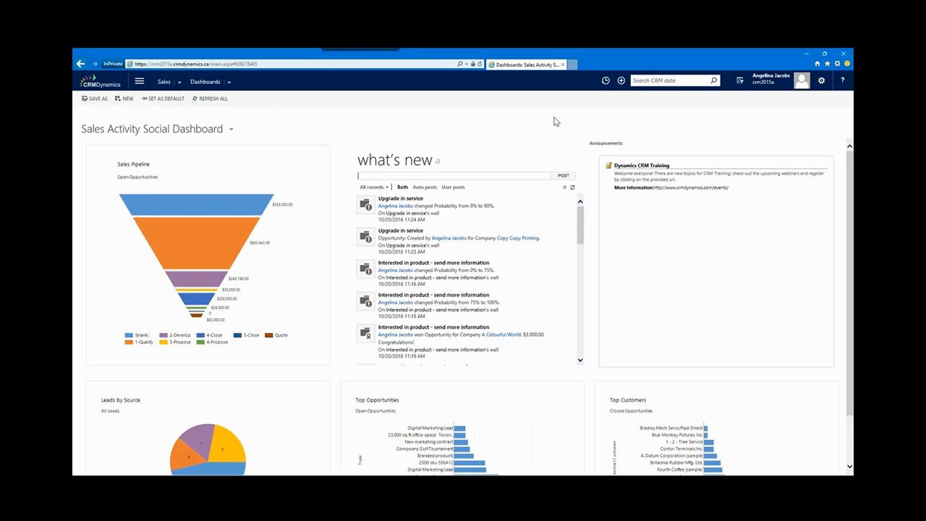
Examine the lists of recent views and recent records, including the pinned view and older entries.
click(831, 55)
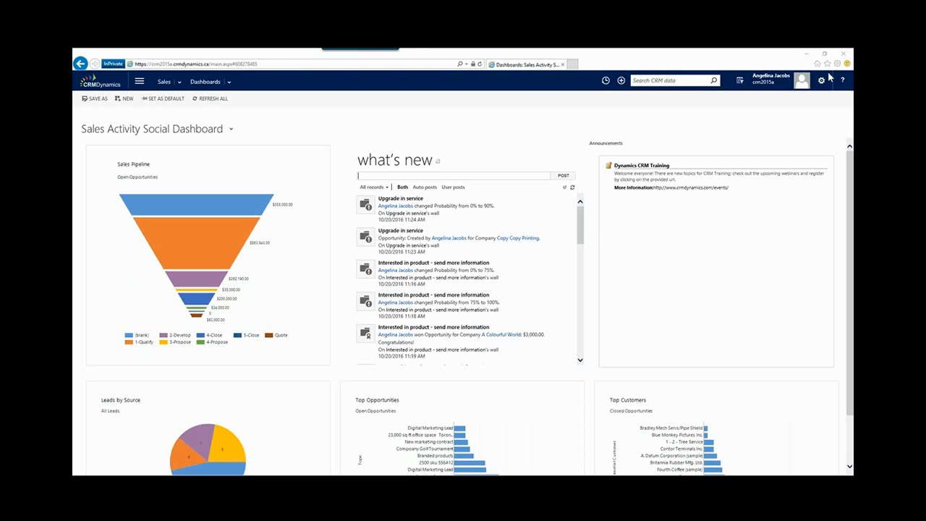
click(689, 108)
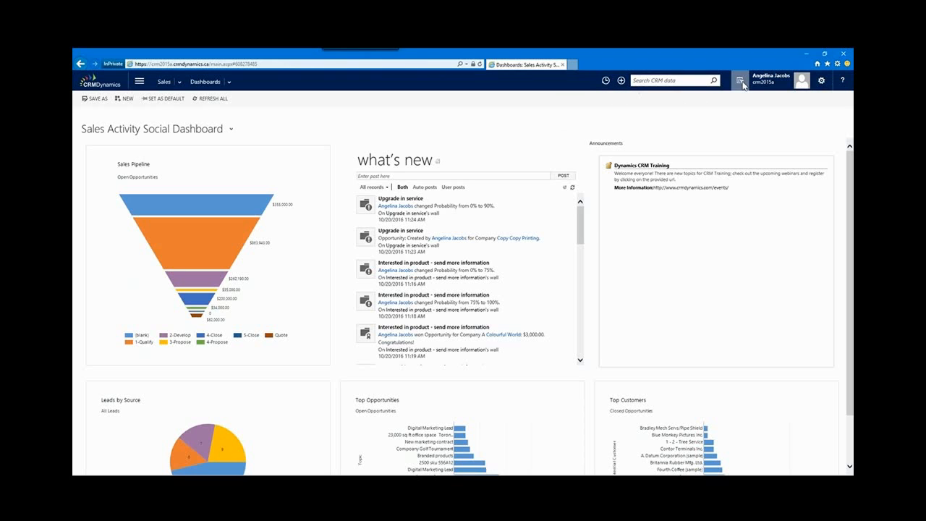
click(605, 82)
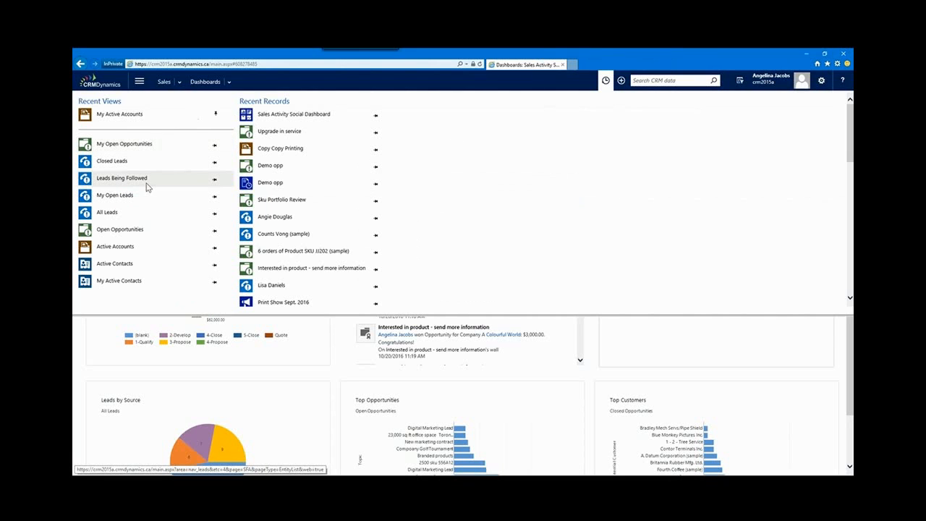
scroll(311, 152, down, 5)
scroll(313, 148, up, 5)
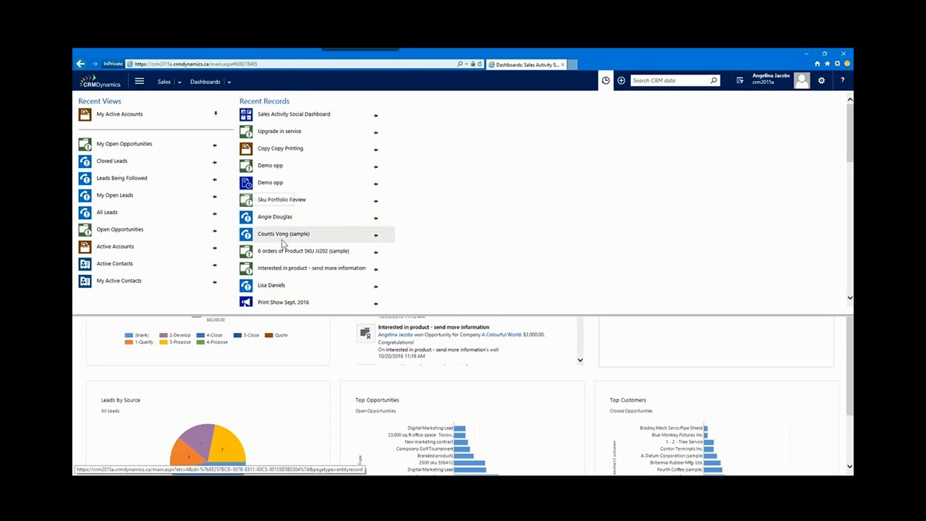
scroll(313, 239, down, 2)
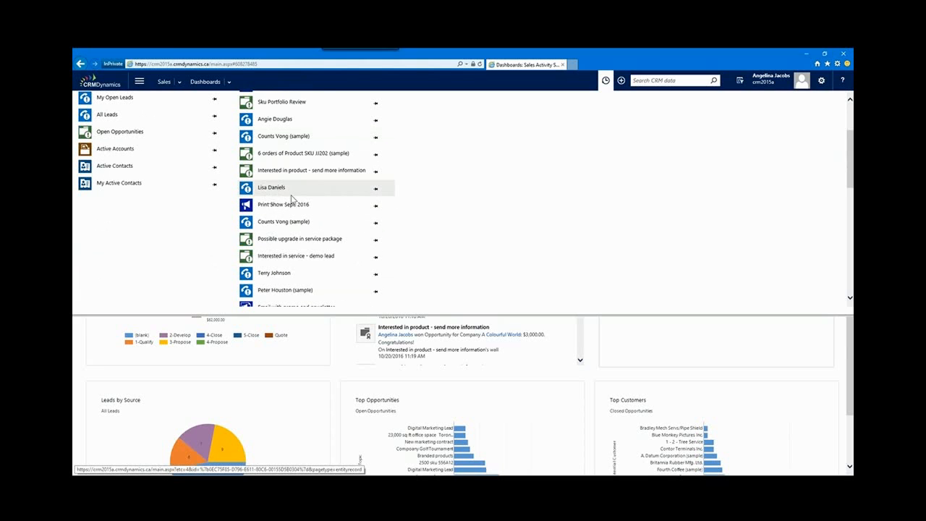
scroll(297, 224, down, 1)
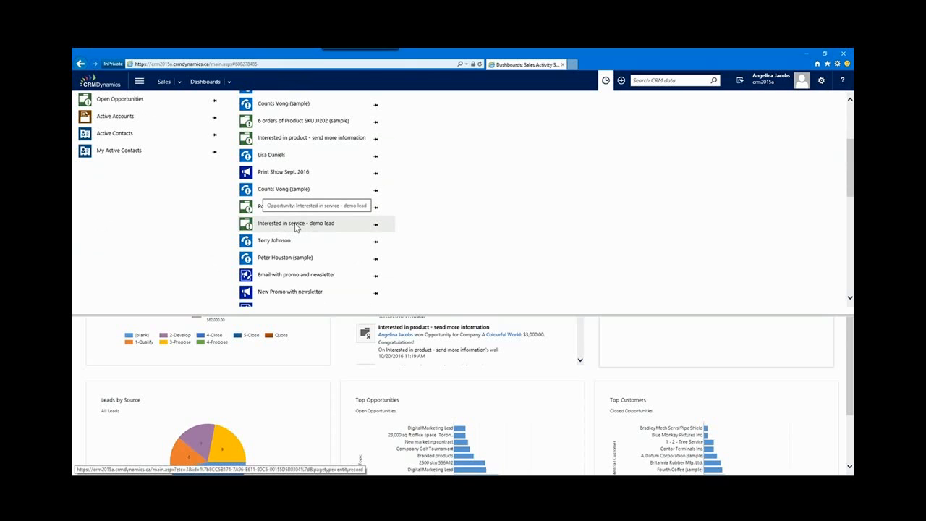
scroll(299, 235, up, 4)
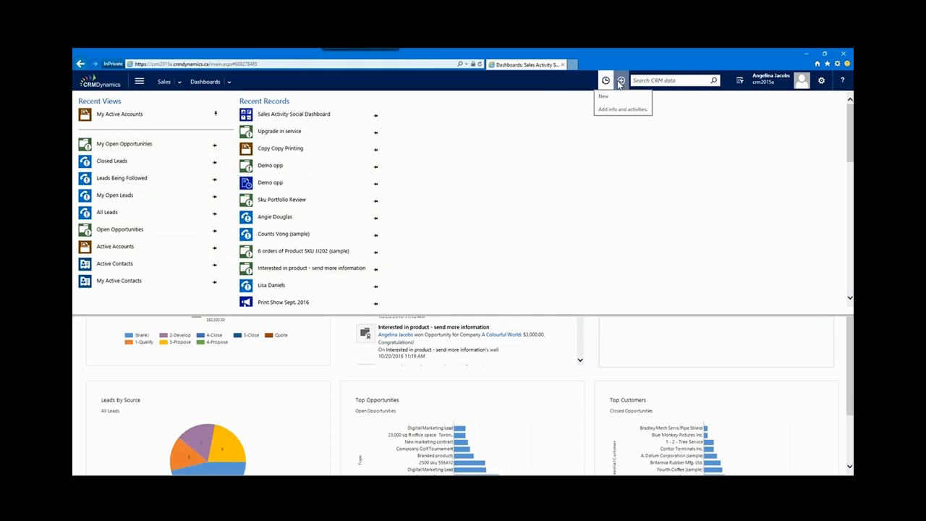
Examine the activities and records available for quick creation and compare them with the entries of the Sales area.
click(620, 82)
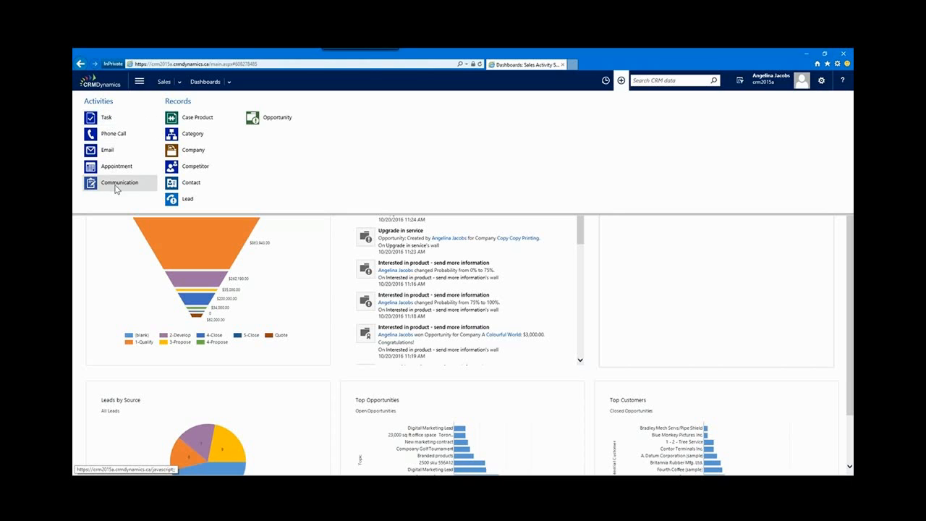
click(182, 84)
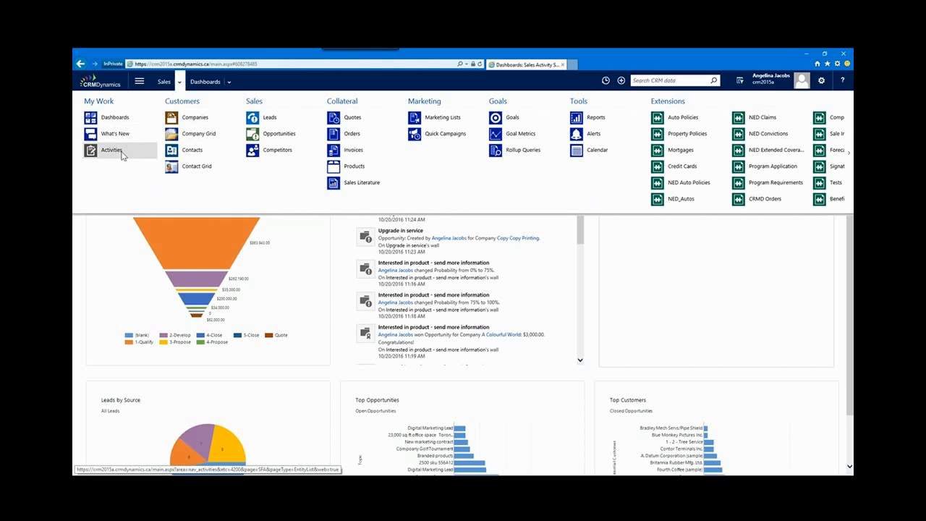
click(620, 81)
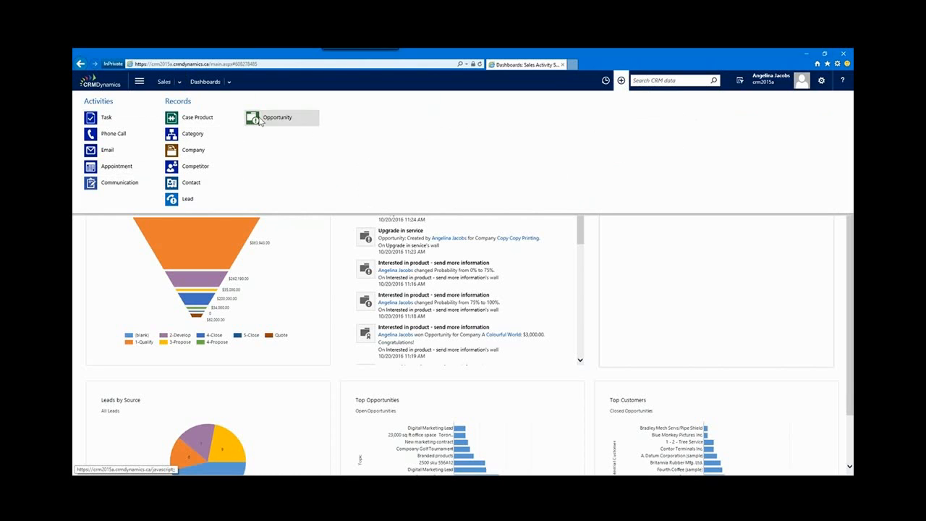
click(643, 81)
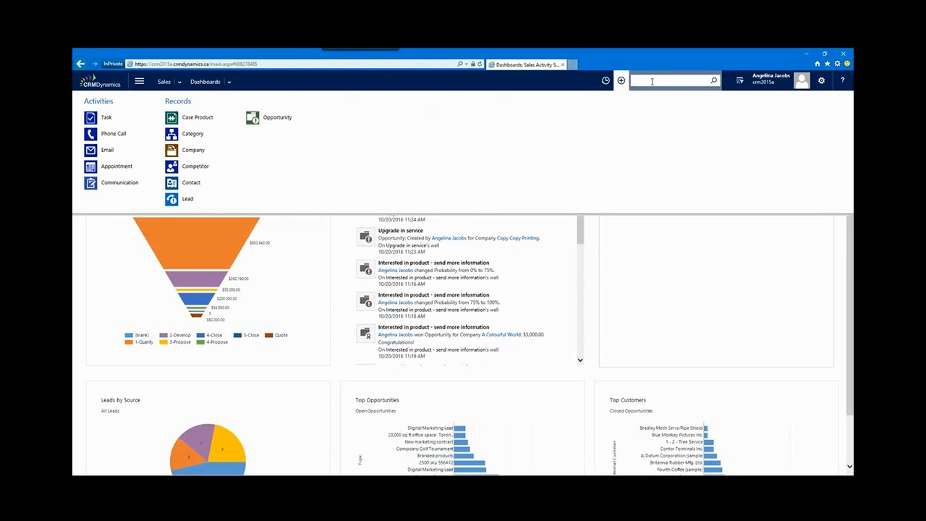
click(557, 87)
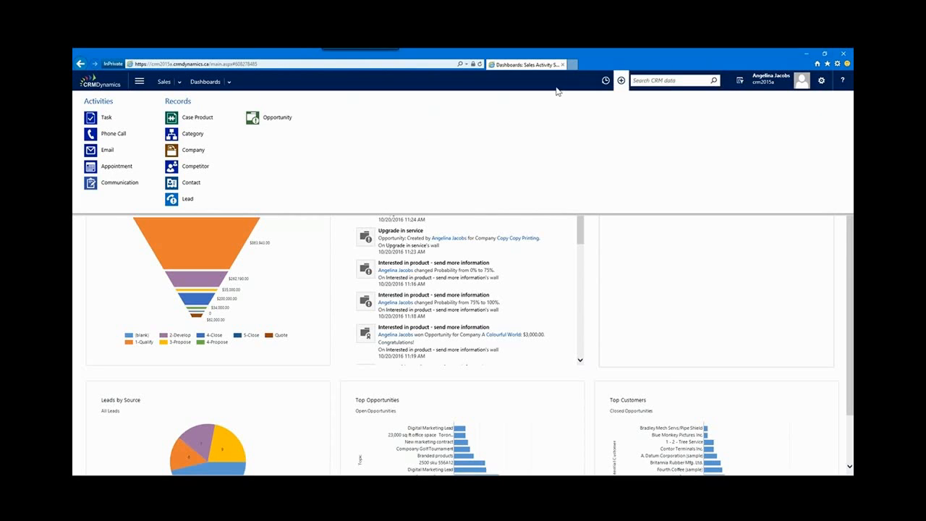
click(602, 84)
click(603, 84)
Search the CRM data for "copy copy" and review the matching companies, contacts and opportunities.
click(662, 80)
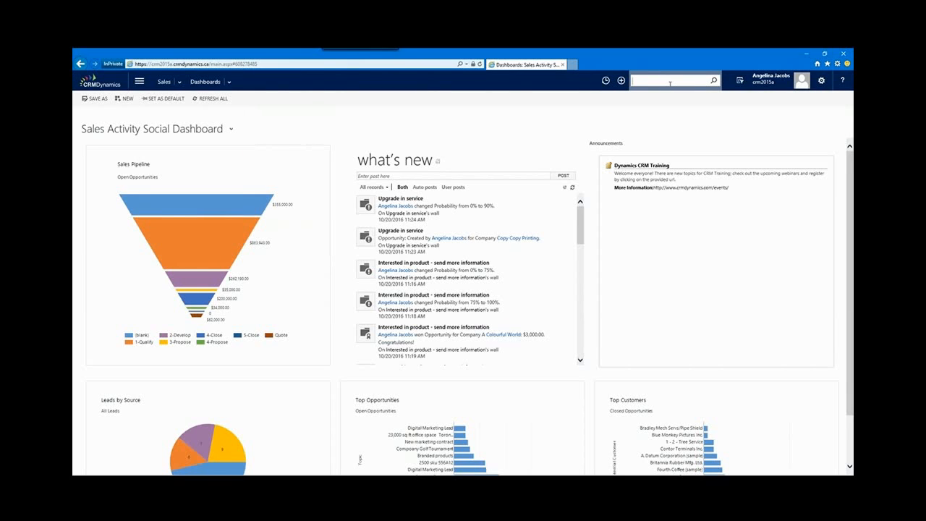
text(copy copy)
key(Return)
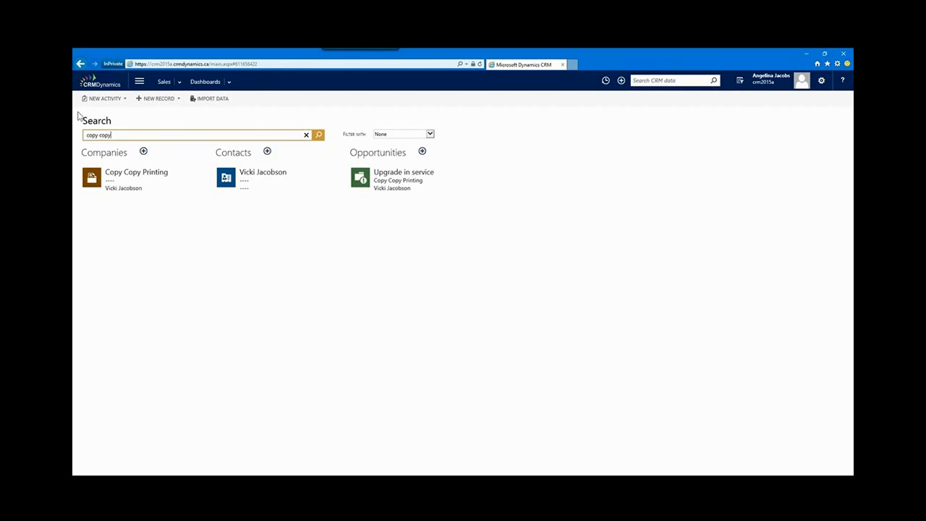
click(663, 80)
drag(393, 193, 397, 195)
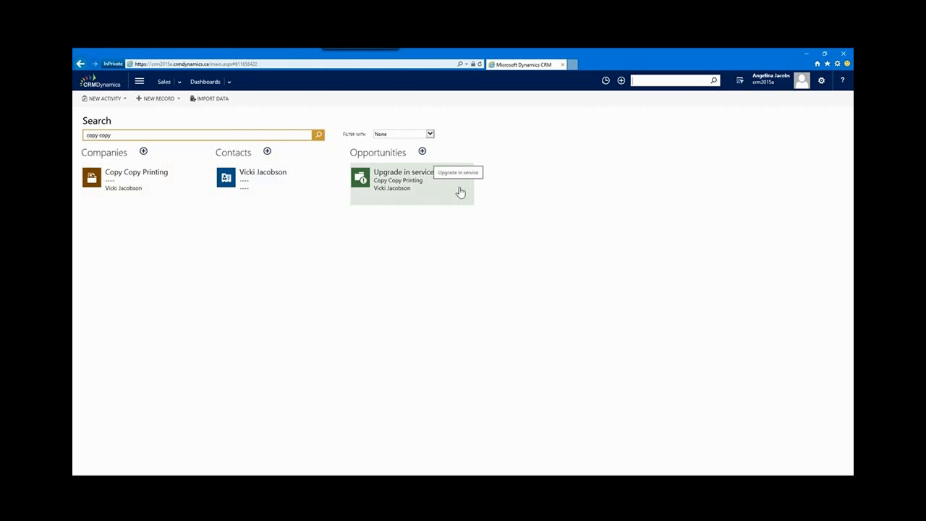
Open Advanced Find in a wider window and set it to look for Companies.
click(741, 83)
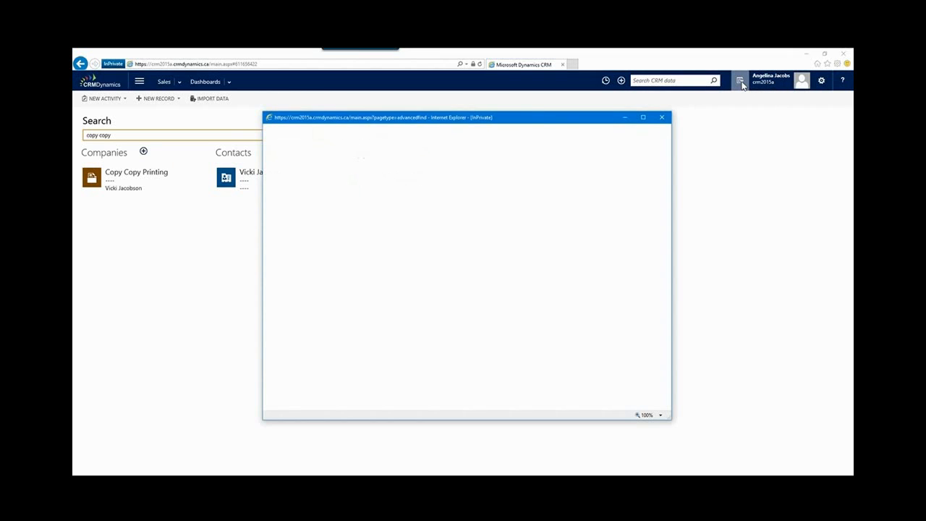
drag(544, 120, 418, 117)
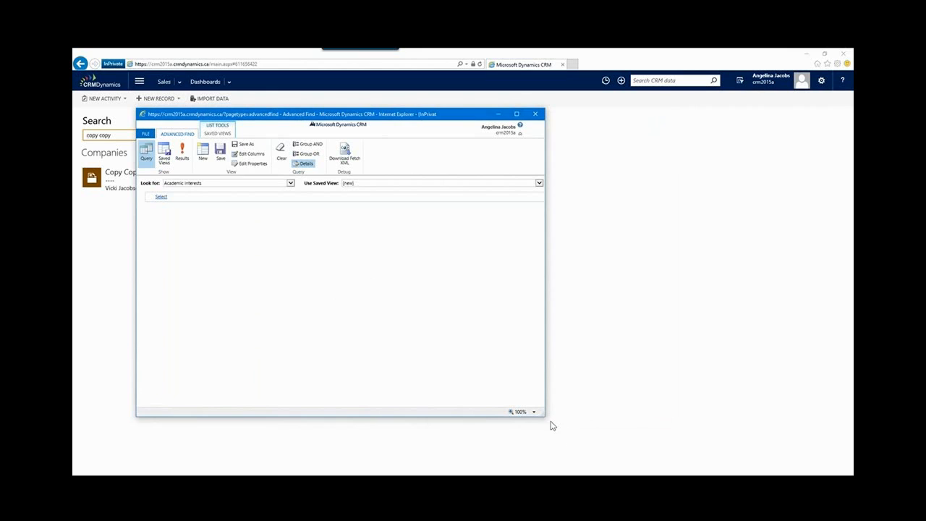
drag(544, 416, 716, 420)
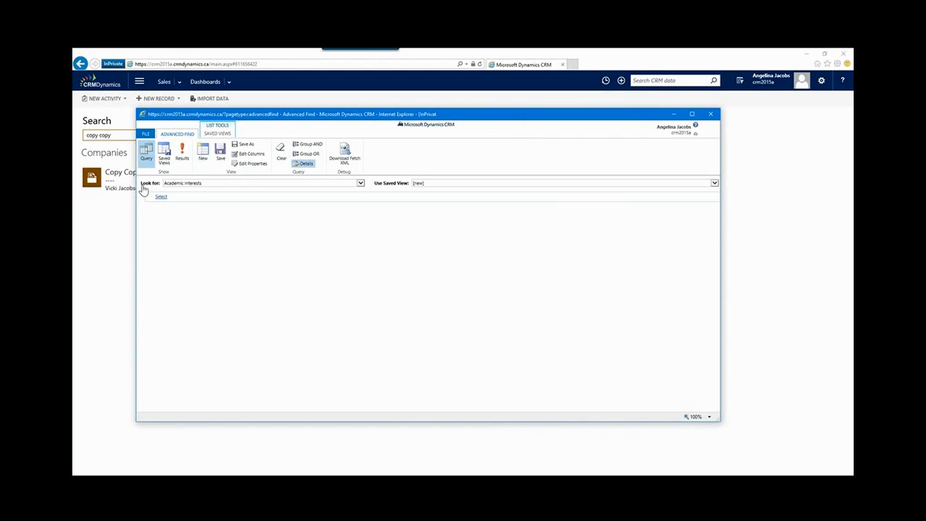
click(360, 183)
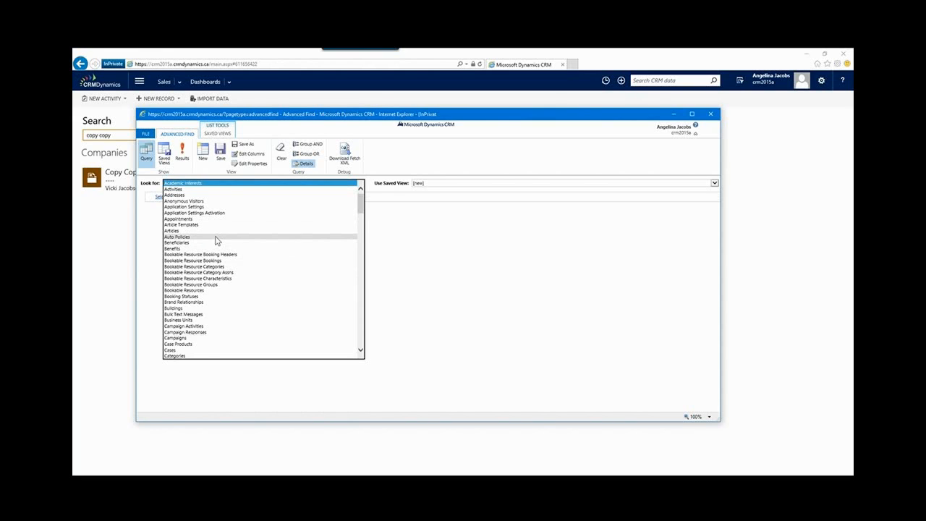
scroll(217, 242, down, 3)
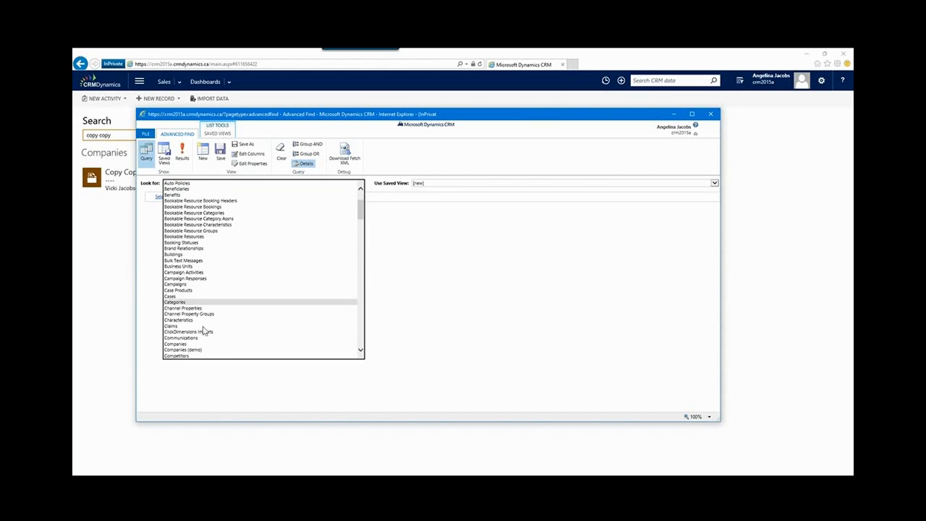
click(177, 344)
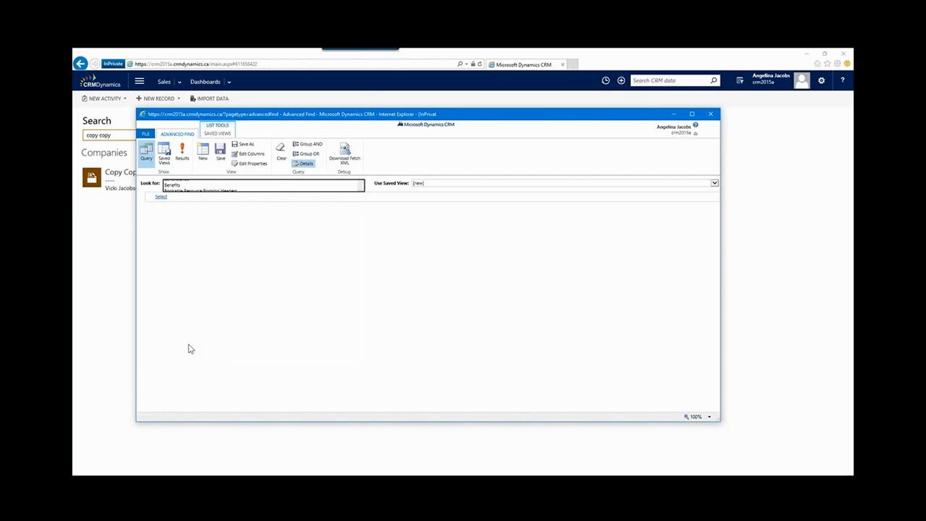
Add a condition to the Companies search requiring Address 1: City to equal Toronto.
click(160, 197)
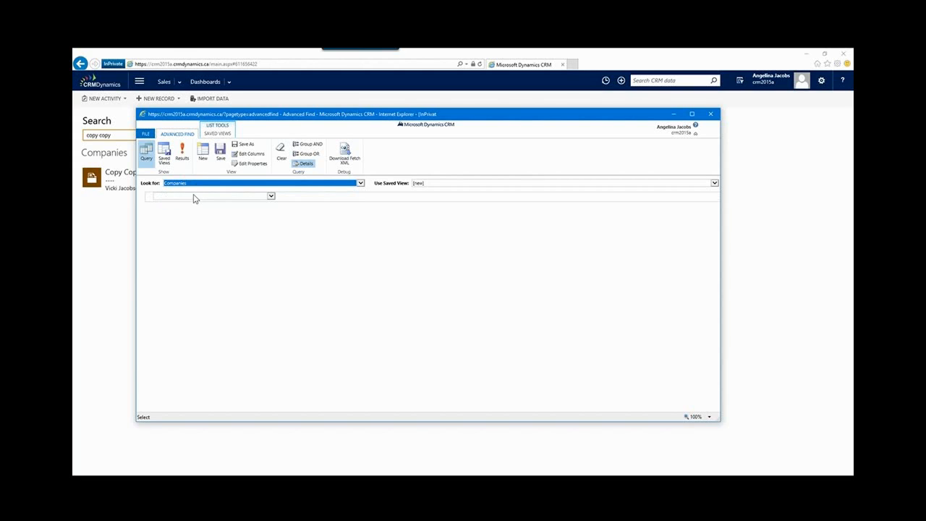
click(193, 197)
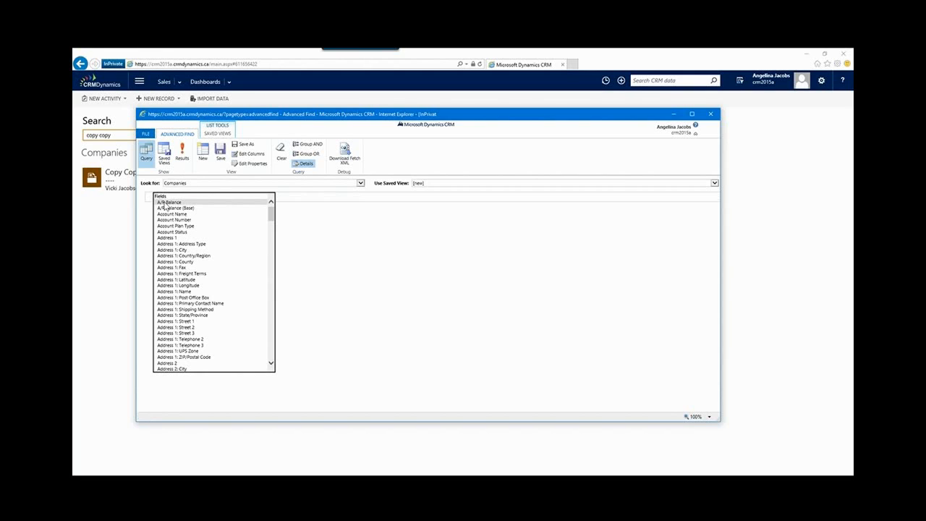
click(188, 250)
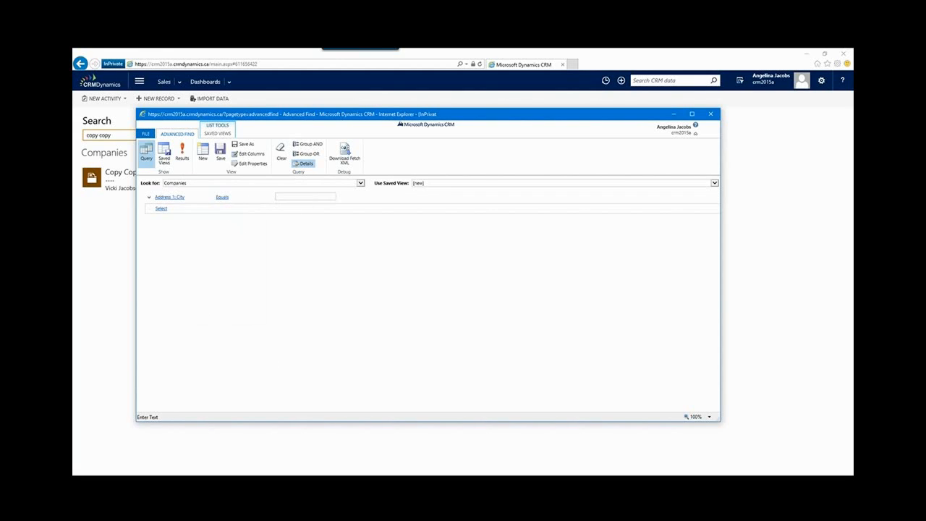
click(308, 239)
click(166, 209)
mouse_move(196, 209)
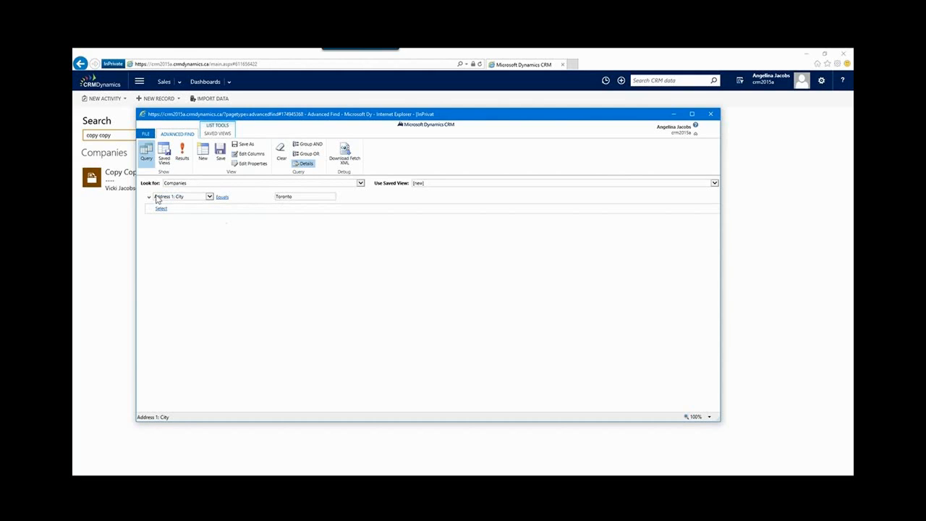
mouse_move(164, 214)
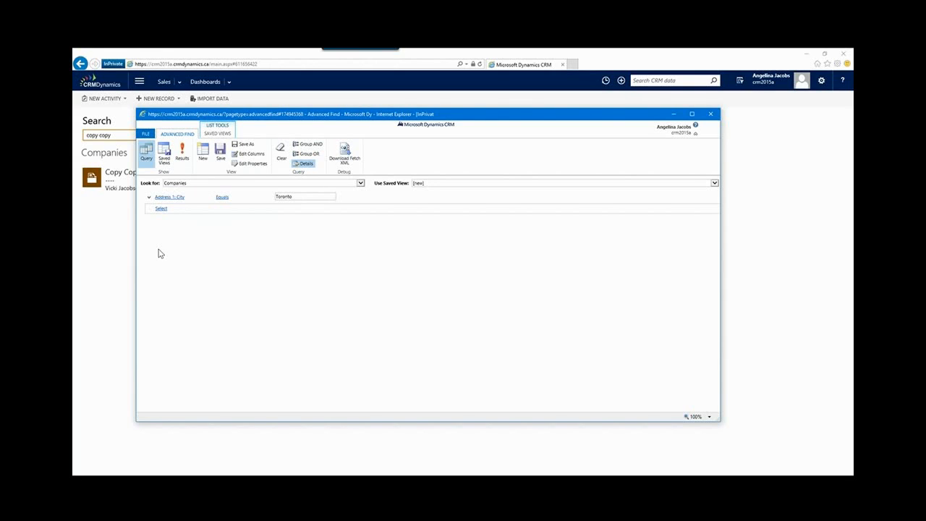
Open the Companies list in the Sales area and start creating a personal view from it.
click(96, 211)
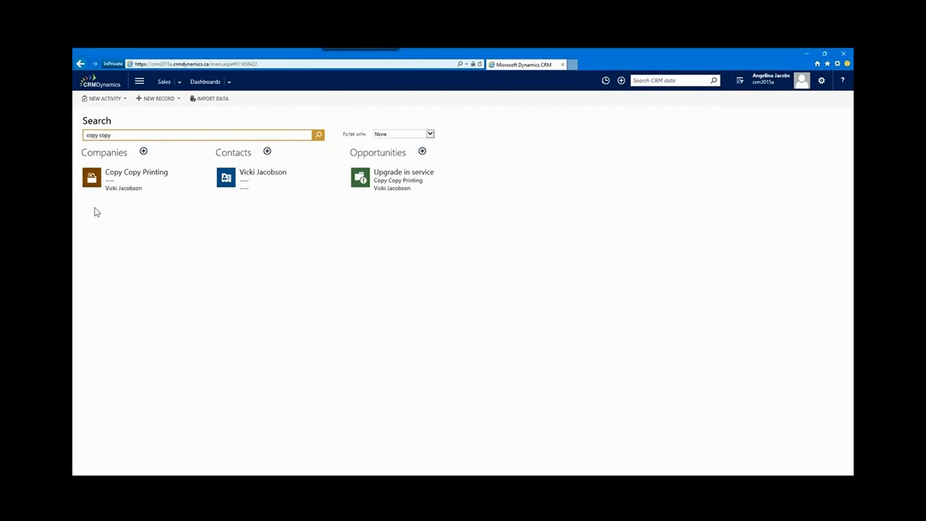
click(180, 82)
click(197, 120)
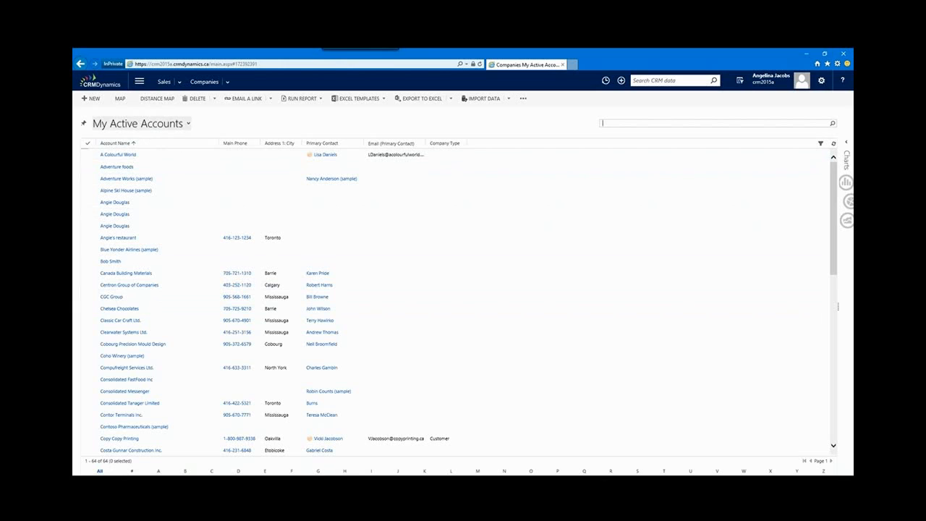
click(188, 126)
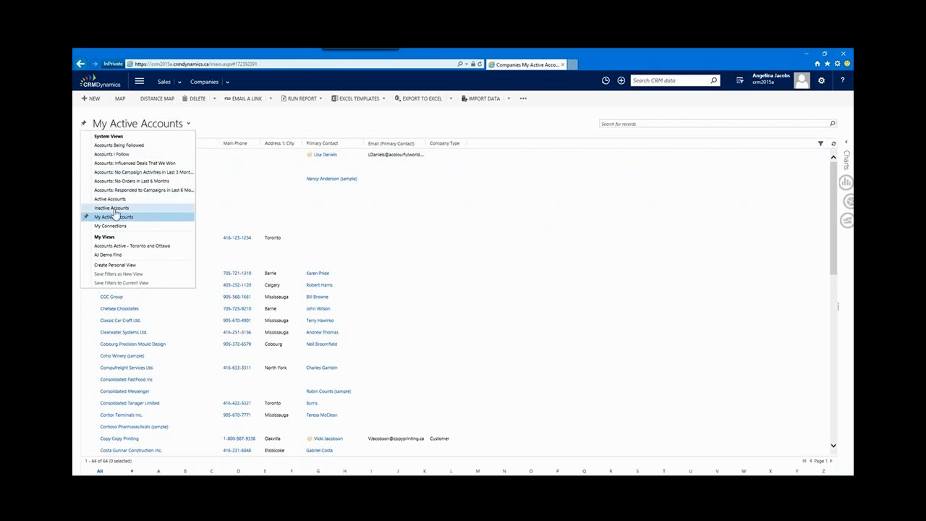
click(122, 265)
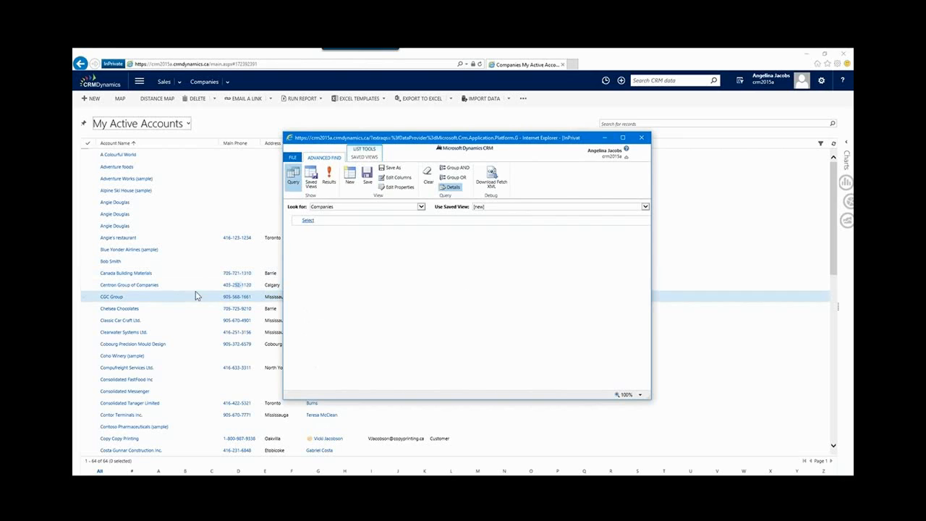
Close the earlier Toronto search without saving, and reposition and enlarge the new personal view window.
drag(283, 293, 97, 278)
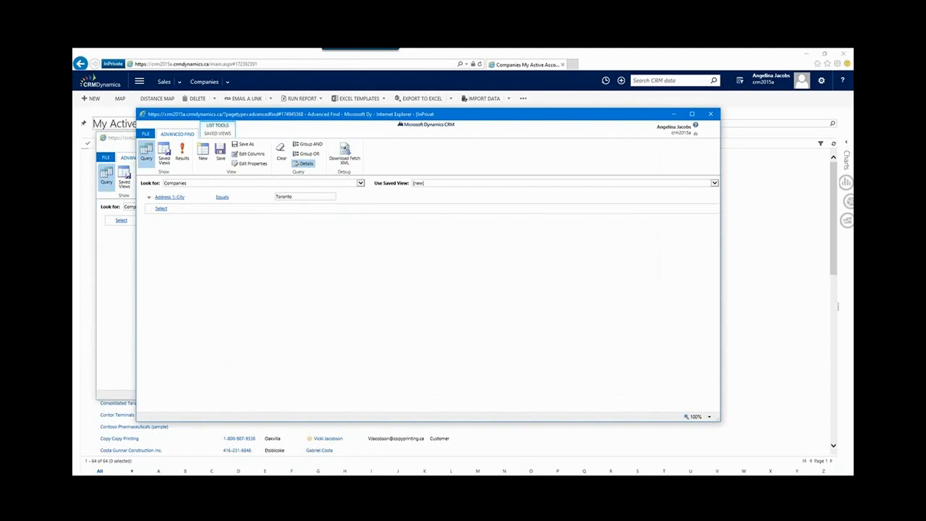
key(alt+Tab)
click(713, 116)
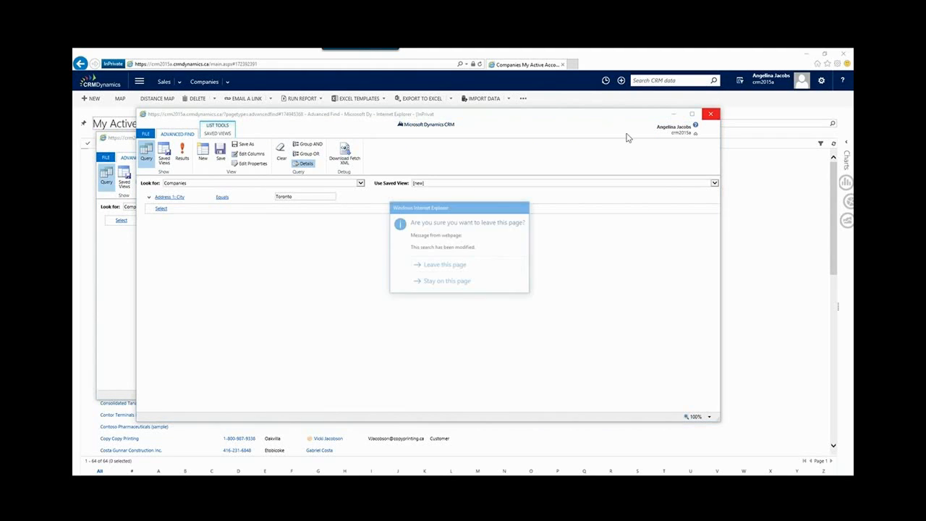
click(440, 266)
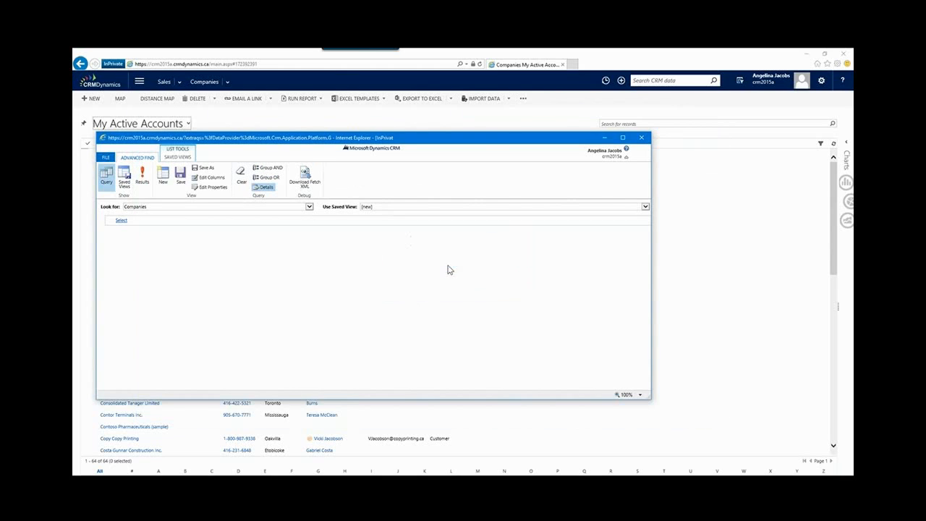
drag(305, 134, 350, 118)
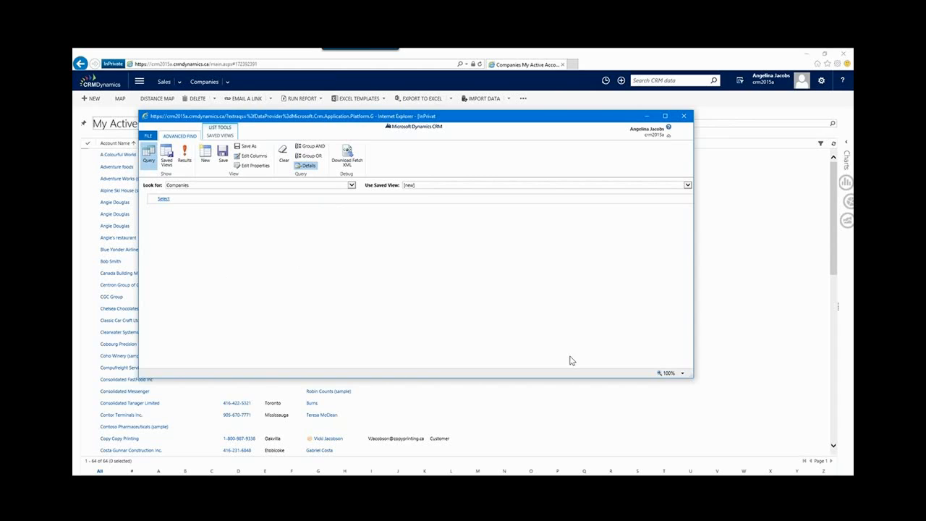
drag(693, 377, 755, 432)
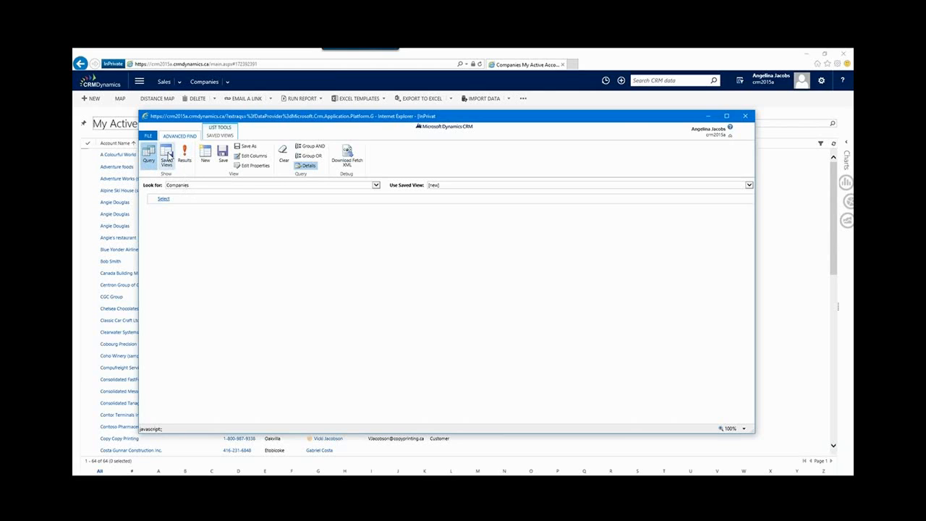
Show the saved Companies views, select "Accounts Active - Toronto and Ottawa" and review the commands available for it.
click(167, 159)
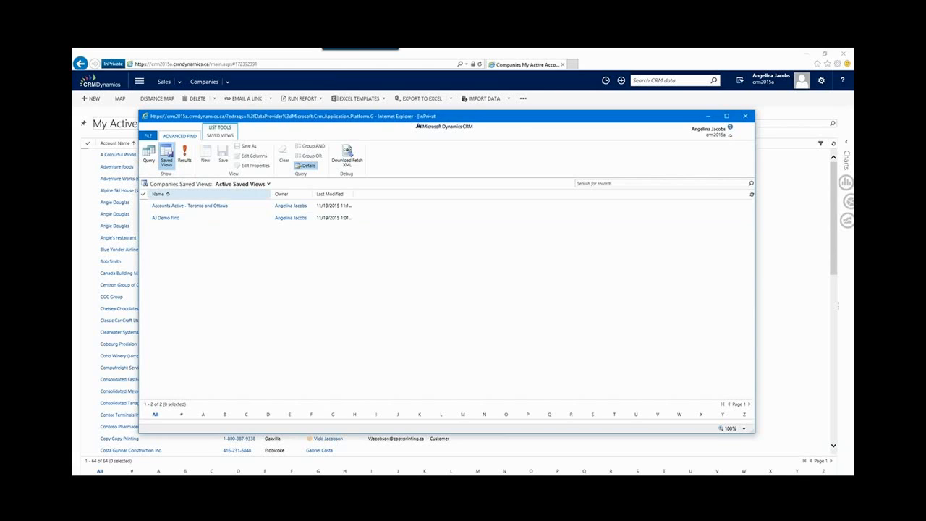
click(146, 208)
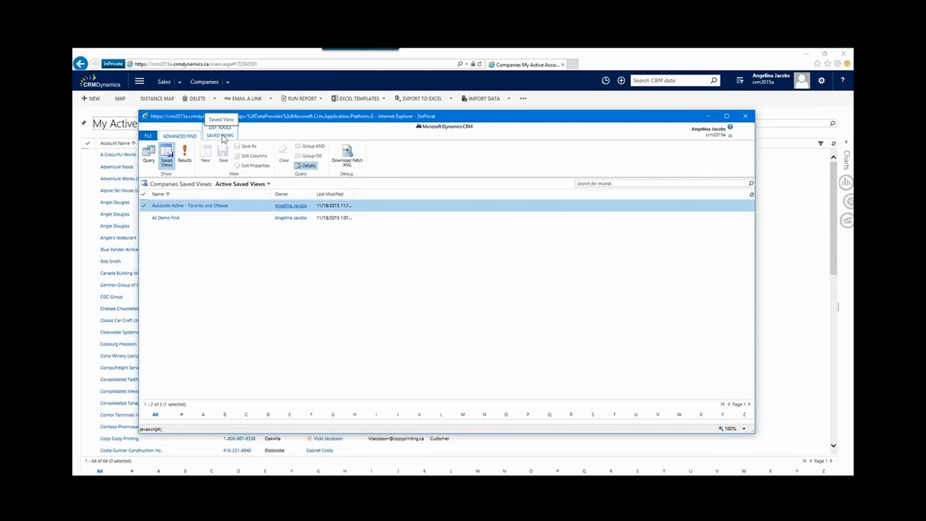
click(221, 139)
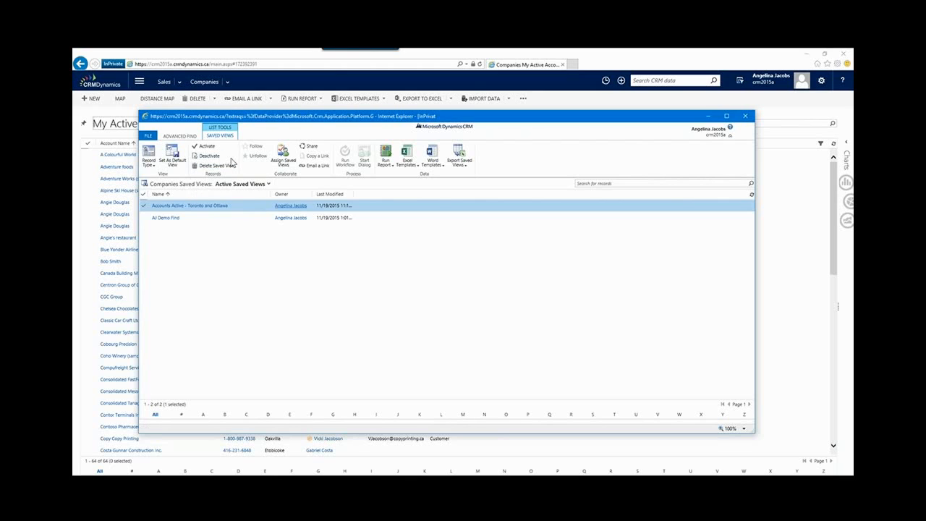
drag(242, 118, 303, 116)
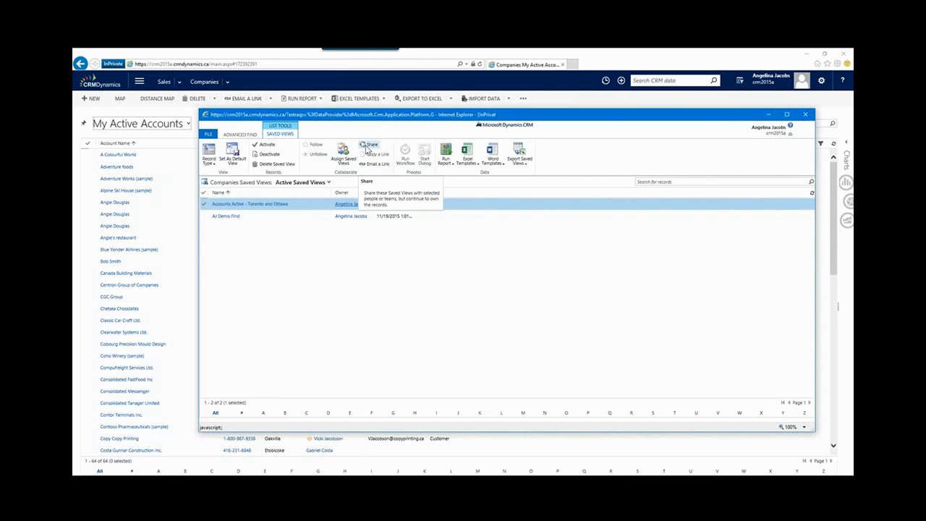
Share the "Accounts Active - Toronto and Ottawa" saved view with another user, granting only Read permission.
click(366, 146)
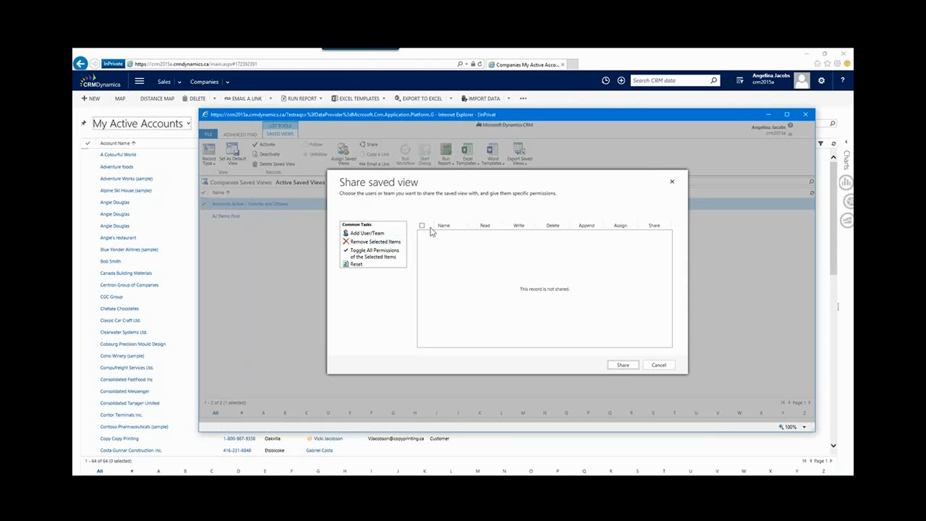
click(367, 234)
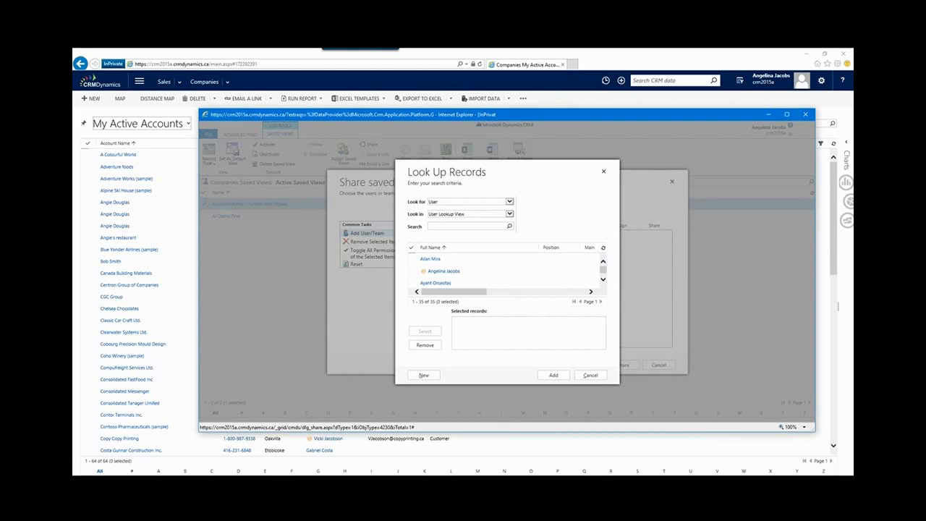
scroll(498, 280, down, 2)
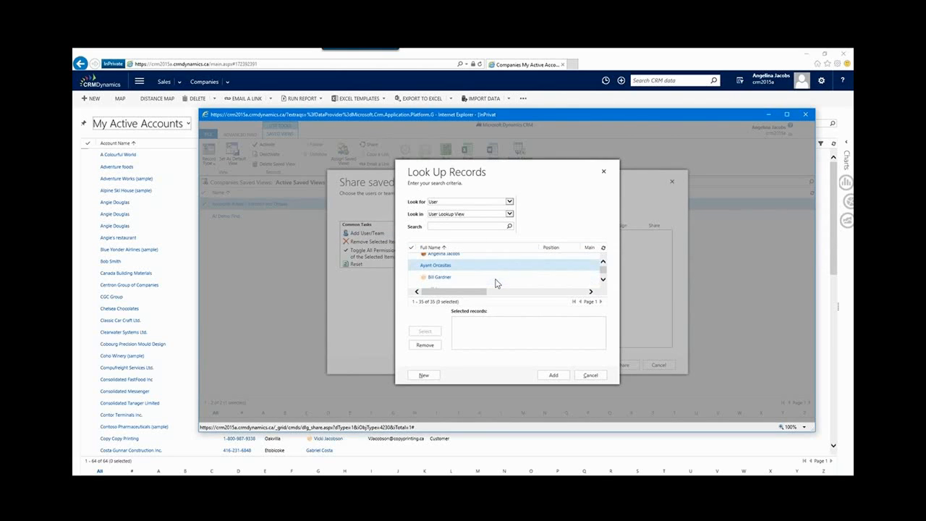
click(491, 273)
click(424, 330)
click(555, 375)
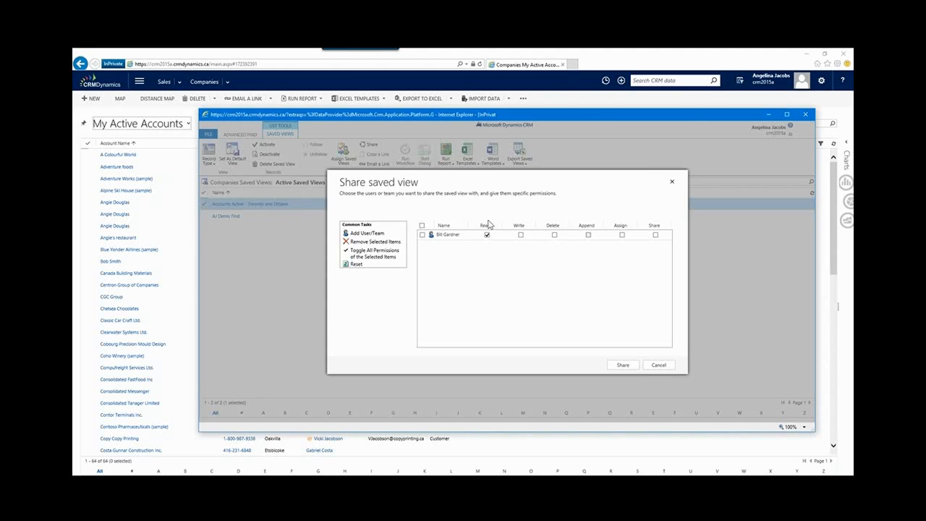
click(626, 368)
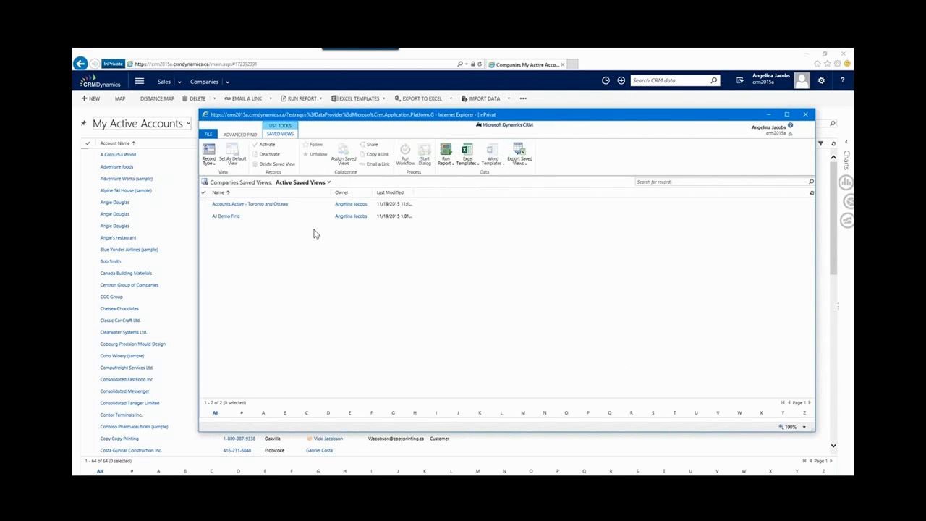
Remove the user's shared access to the "Accounts Active - Toronto and Ottawa" saved view and apply the change.
click(301, 204)
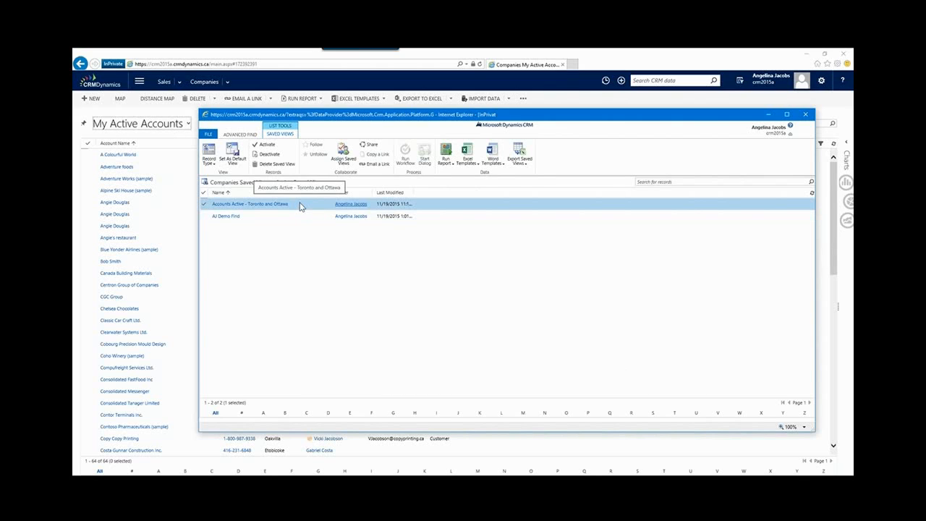
click(376, 150)
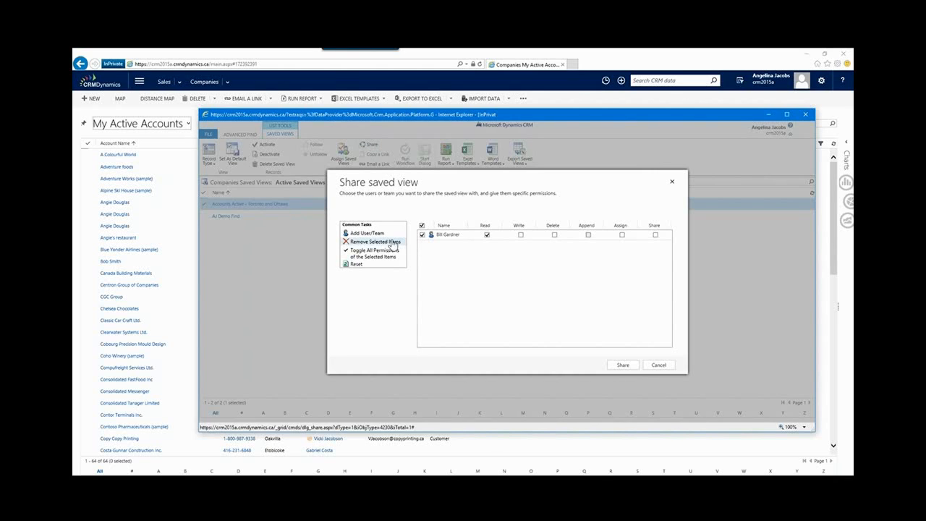
click(393, 243)
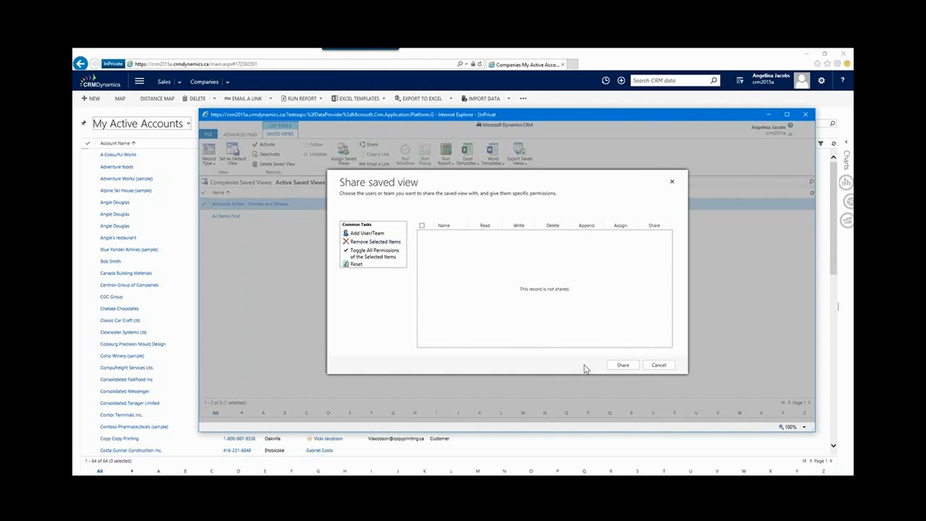
click(628, 367)
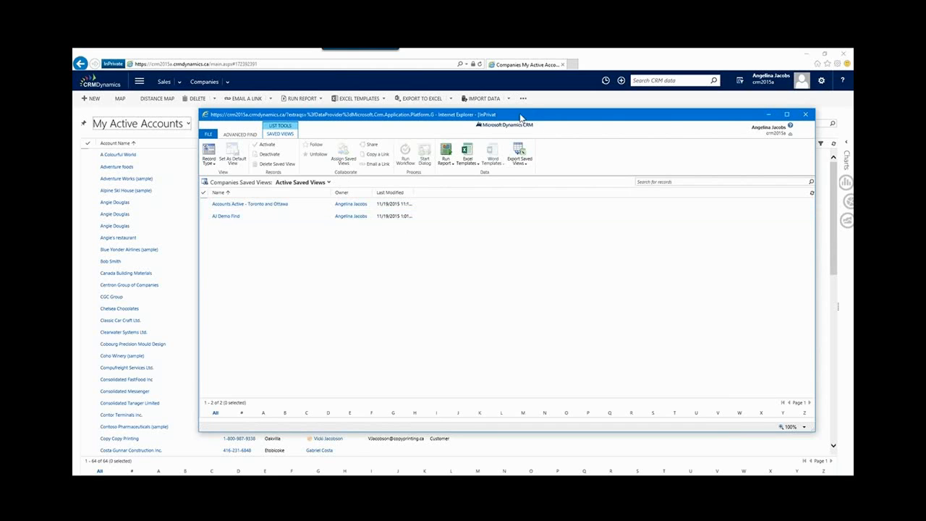
Return from the saved views to the Advanced Find query and close its window.
drag(521, 117, 430, 116)
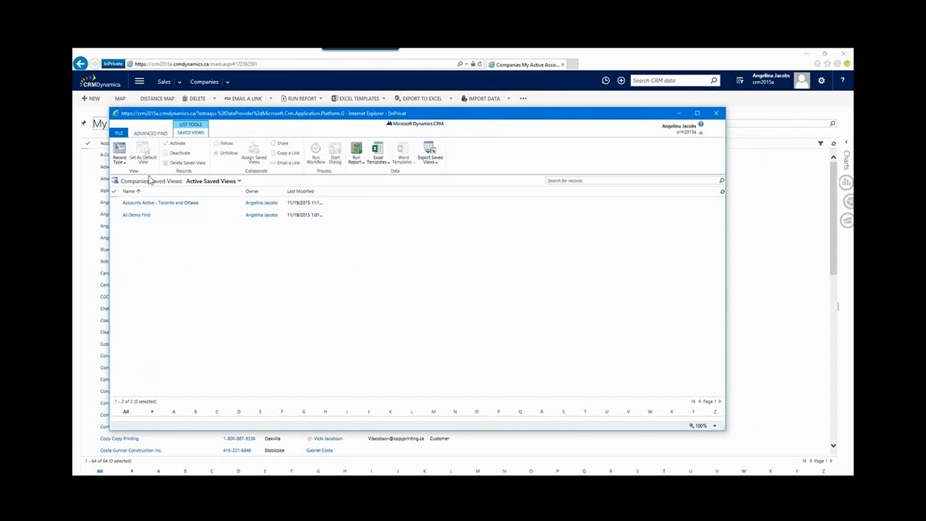
click(152, 133)
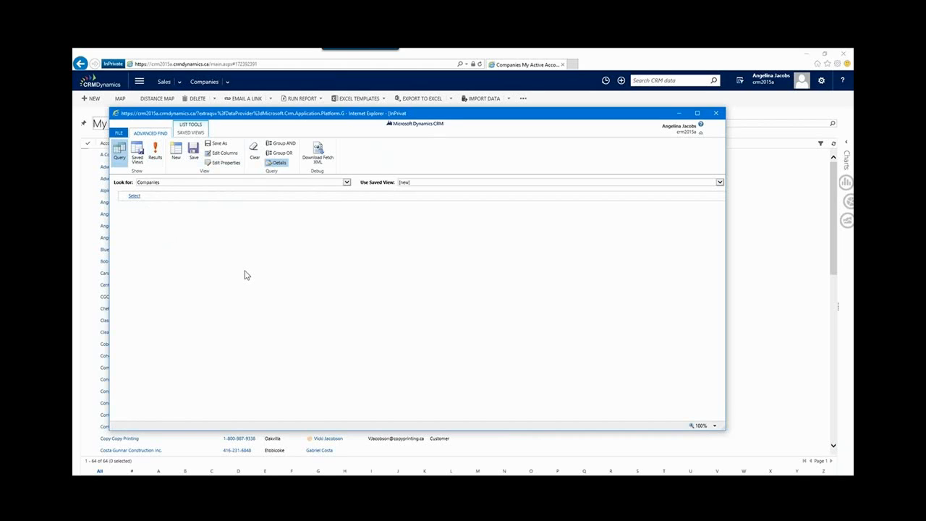
click(716, 113)
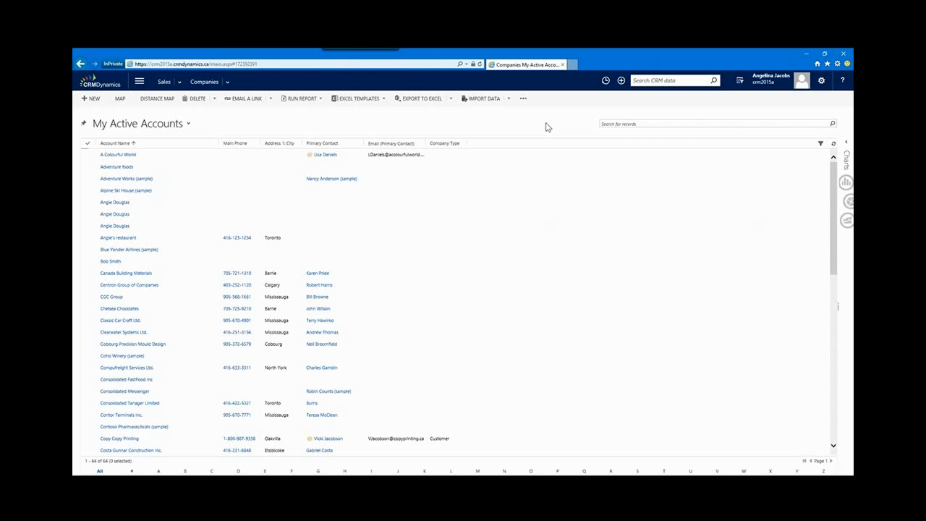
Open the personal options and set the default pane to Sales with Companies as the default tab.
click(822, 81)
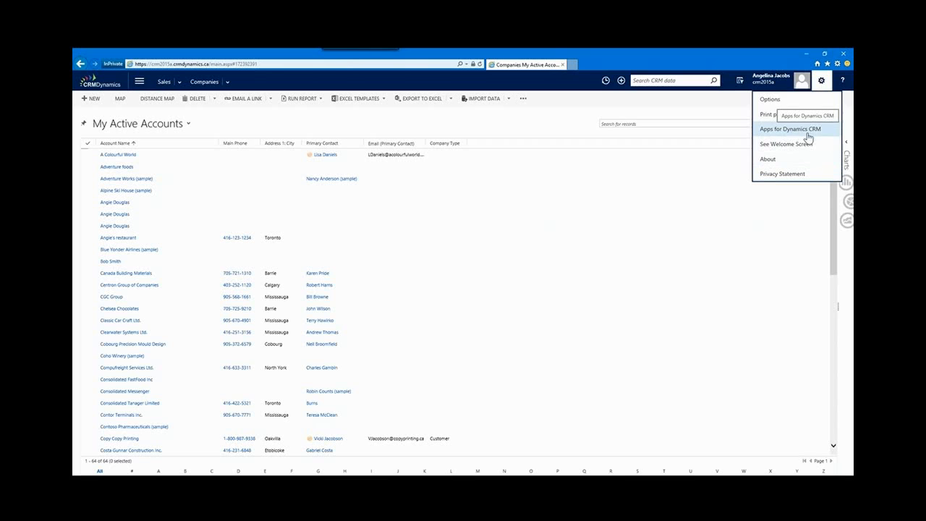
click(771, 101)
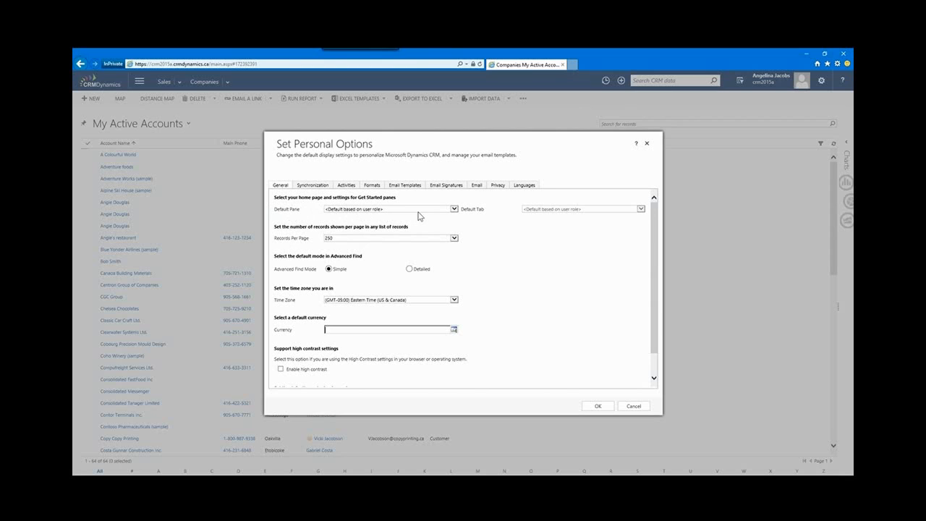
click(454, 209)
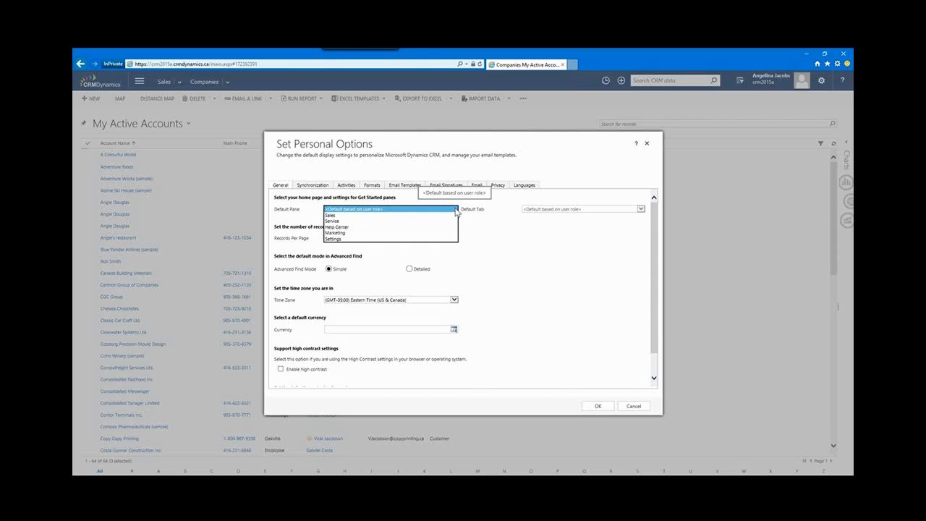
click(334, 215)
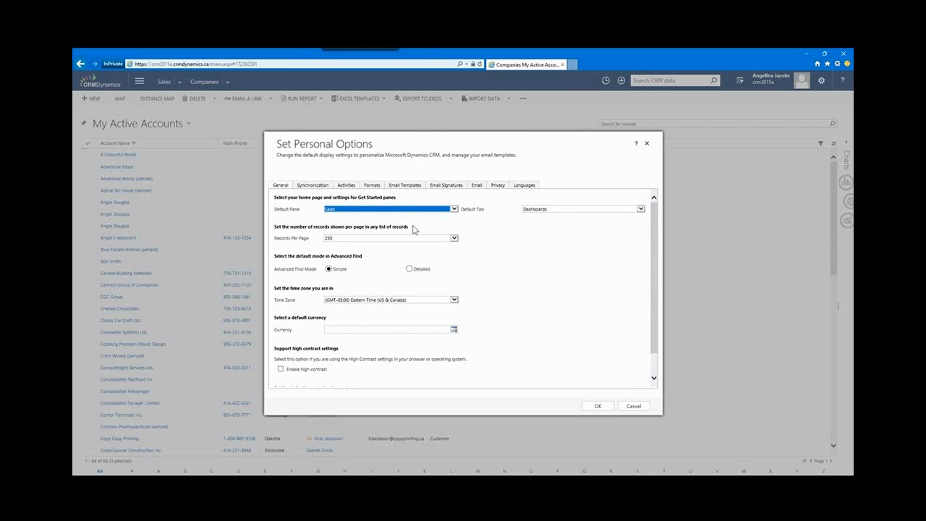
click(551, 213)
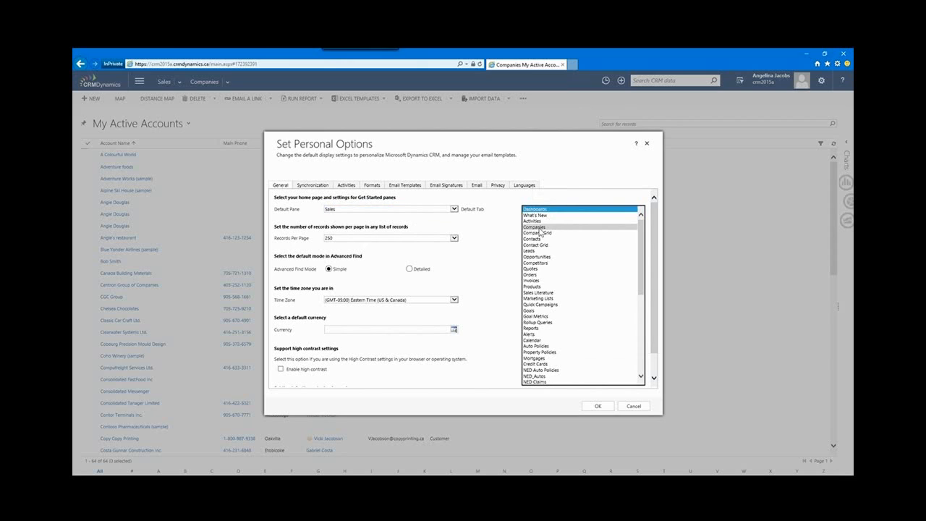
click(539, 226)
click(486, 217)
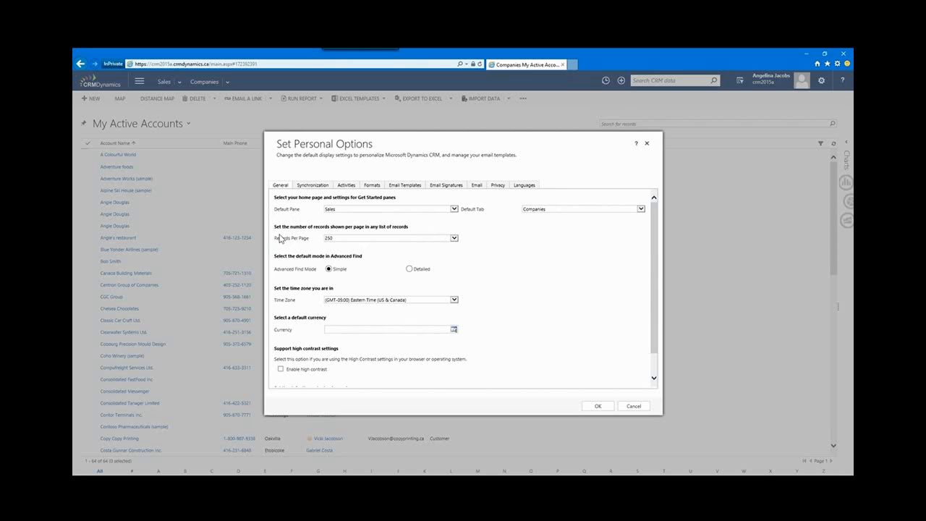
Choose 250 records per page for lists and save the personal options.
click(454, 239)
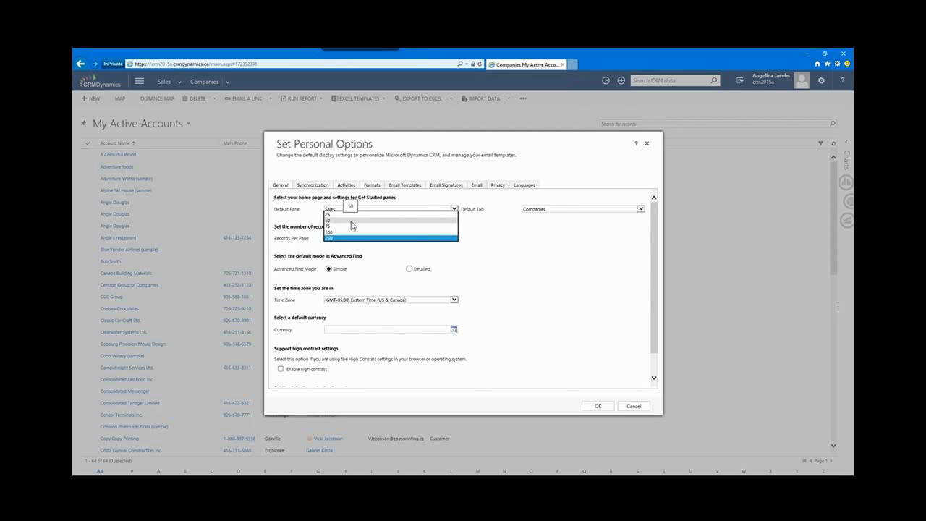
click(296, 237)
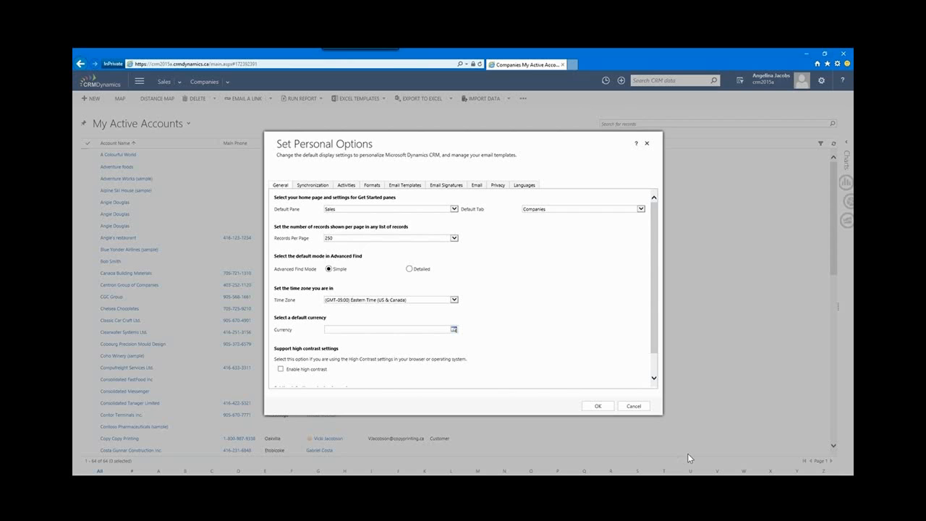
click(335, 238)
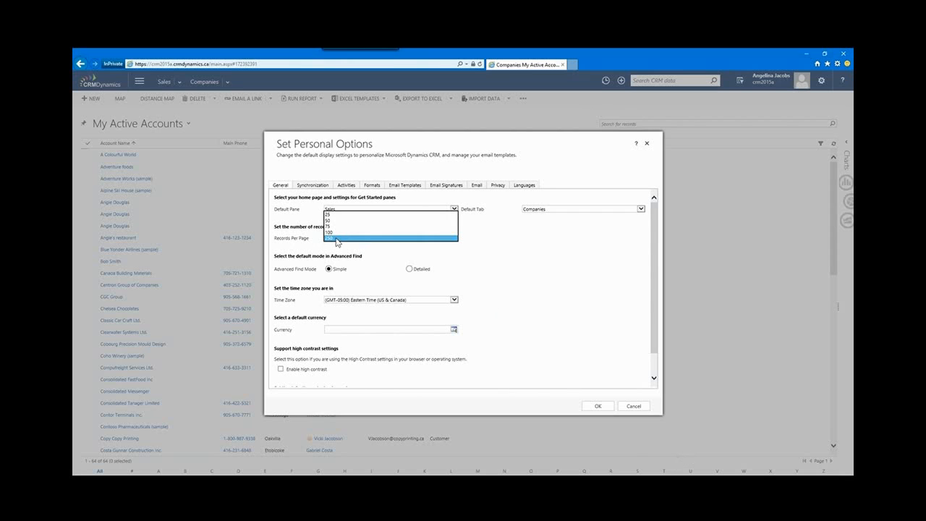
click(337, 239)
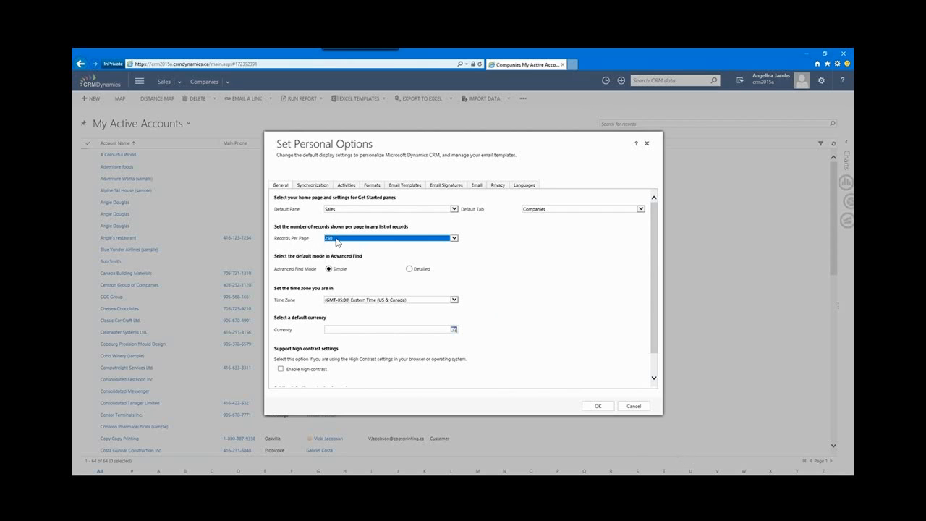
click(599, 407)
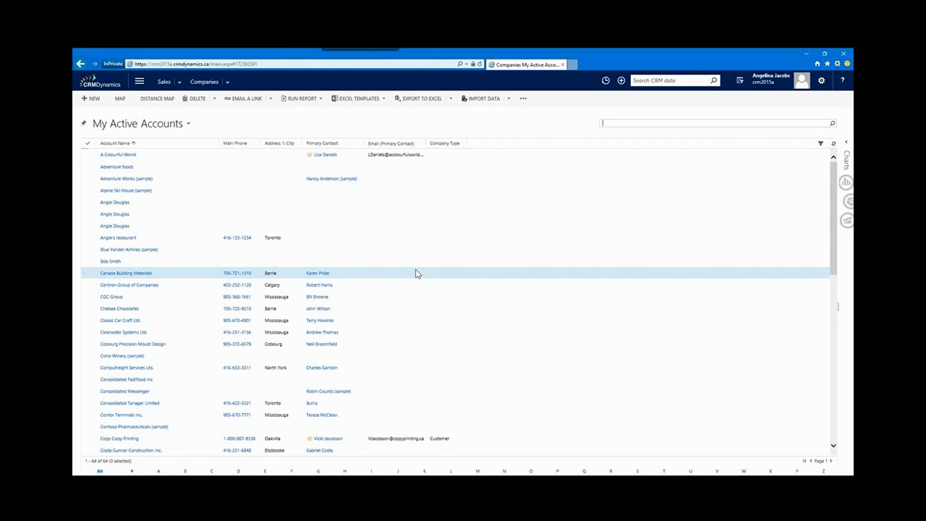
scroll(416, 274, down, 10)
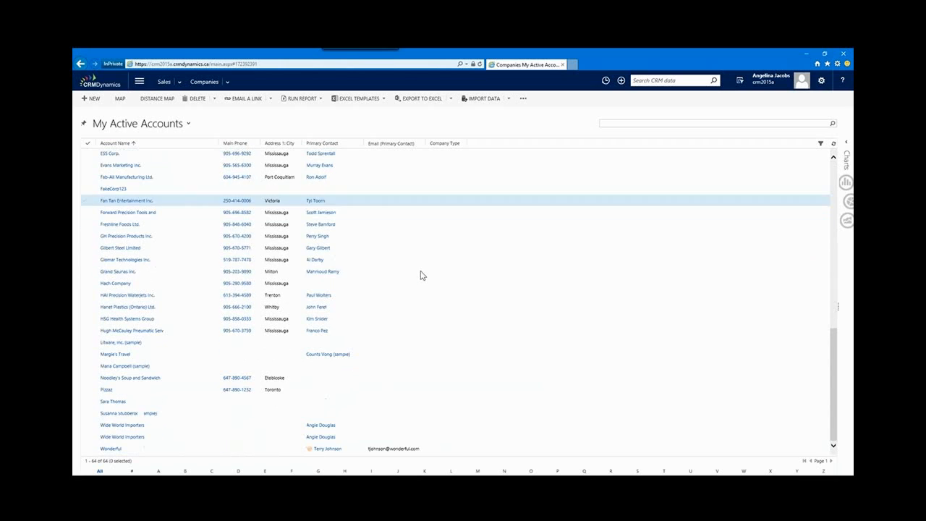
scroll(454, 373, up, 10)
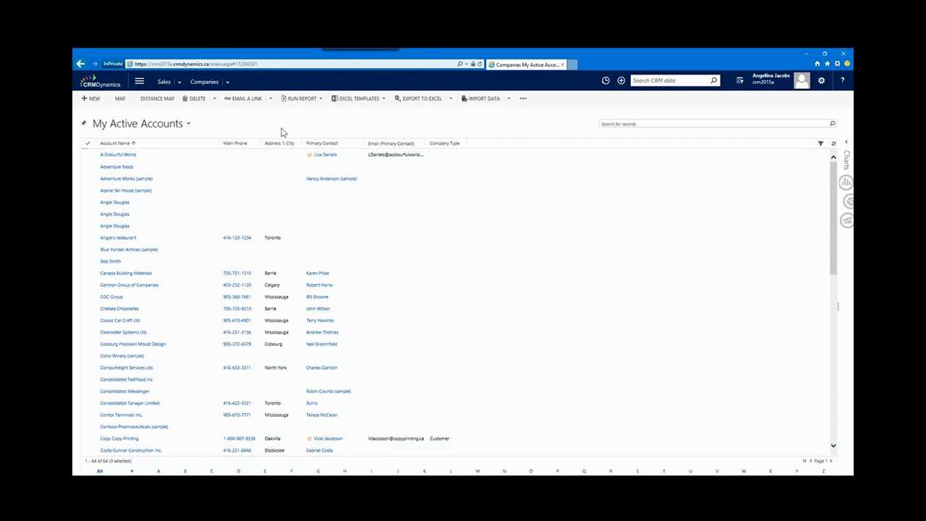
Reopen the personal options and set the current regional format to English (Canada).
click(821, 81)
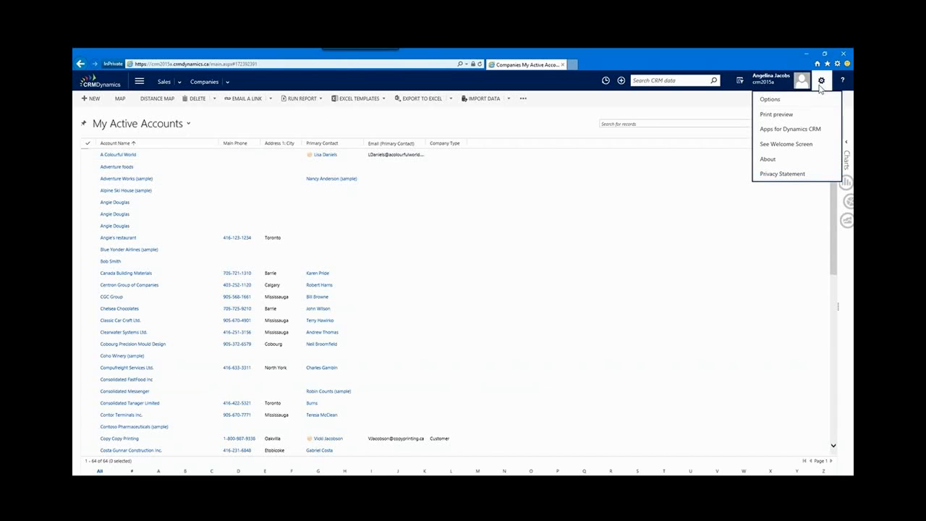
click(770, 99)
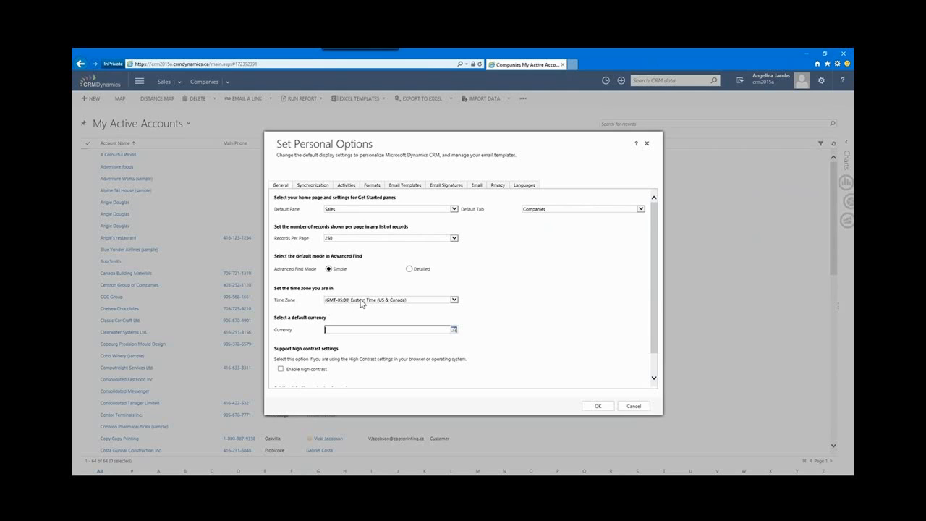
scroll(361, 304, down, 1)
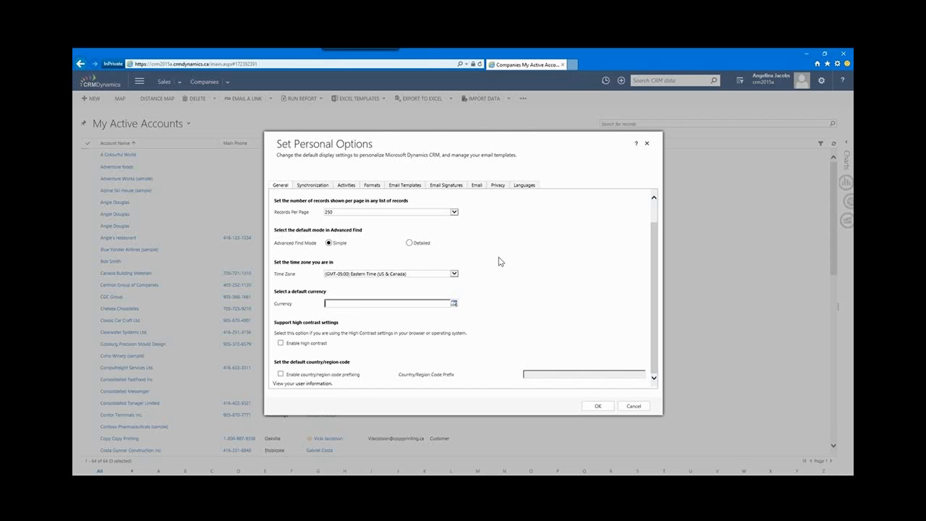
click(372, 187)
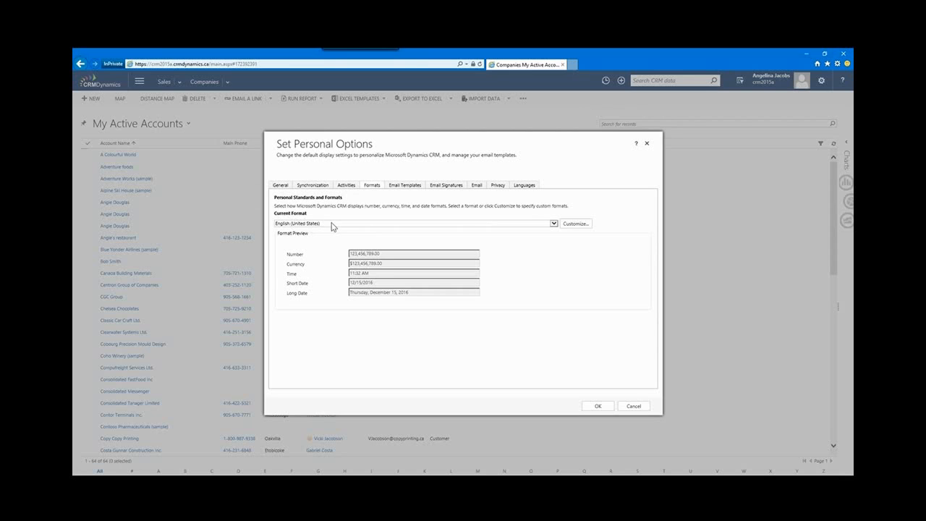
click(332, 227)
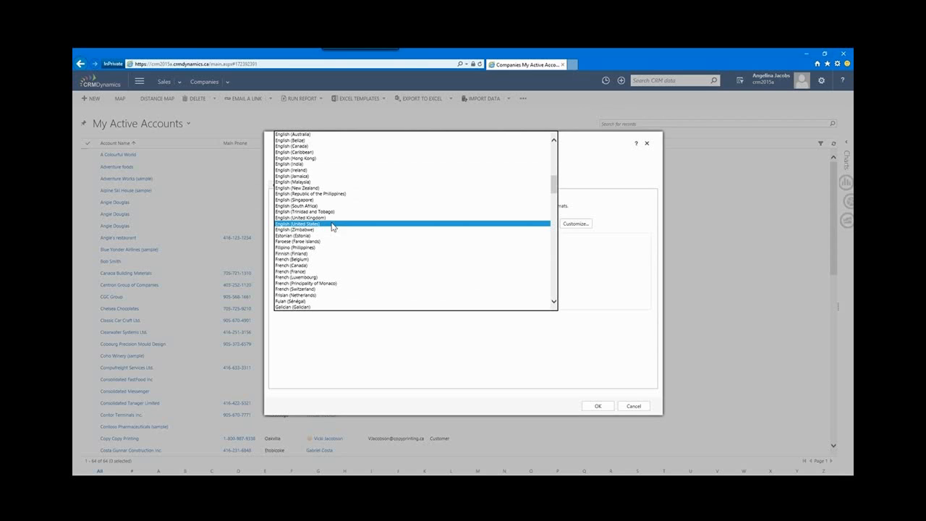
click(315, 146)
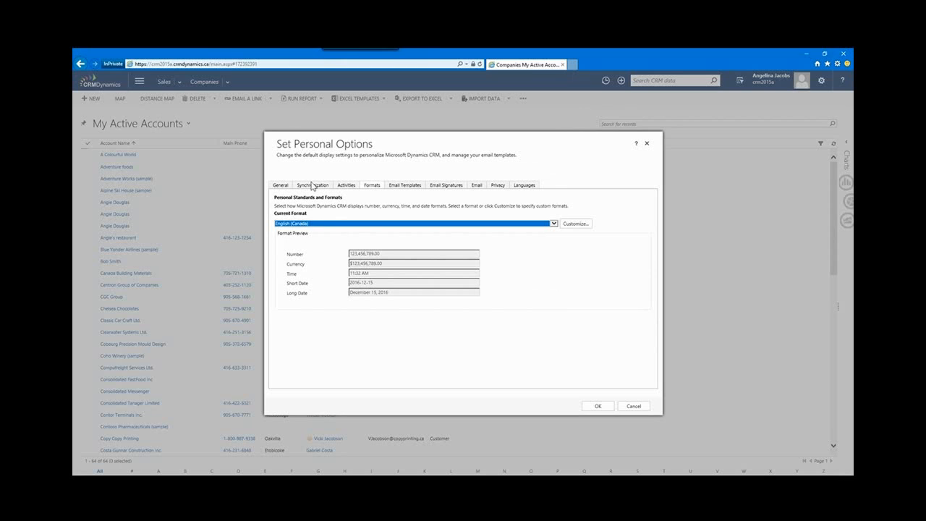
click(323, 225)
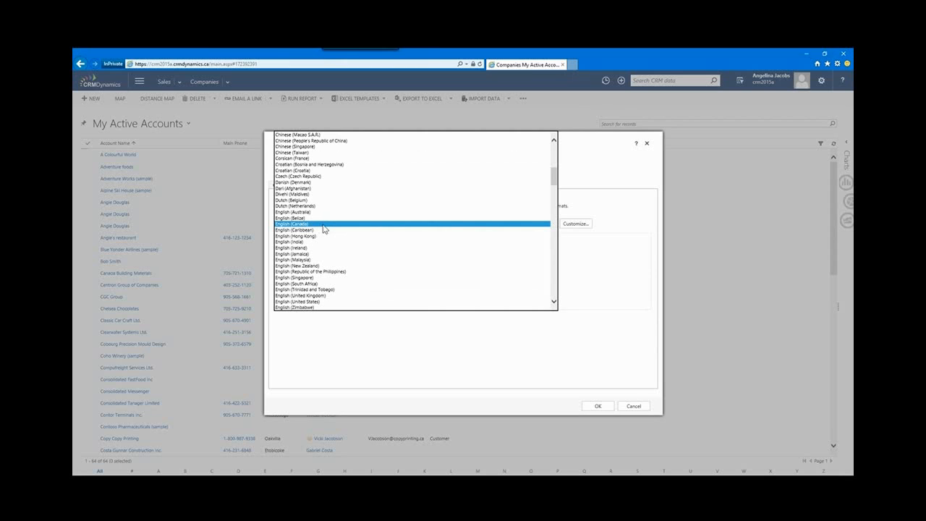
click(286, 224)
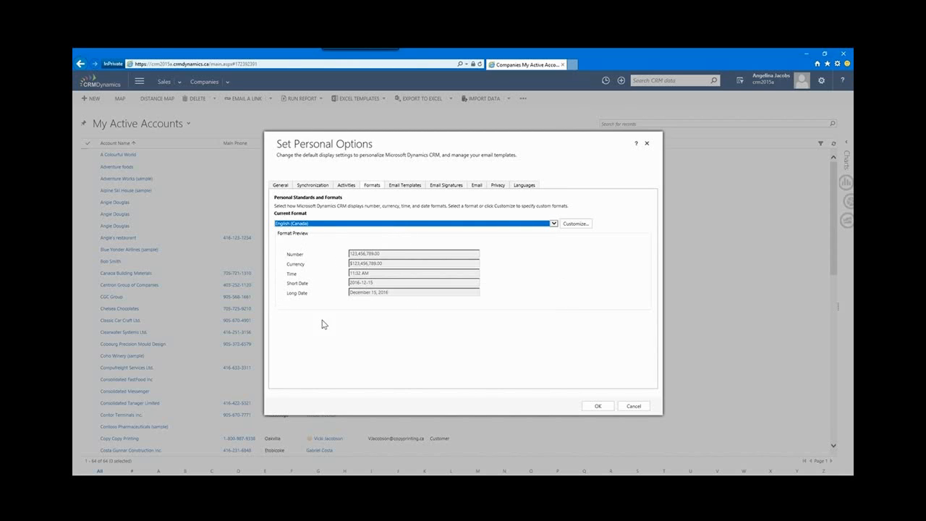
Customize the regional date options with the short date format dd/MMM/yy and "/" as the date separator.
click(577, 226)
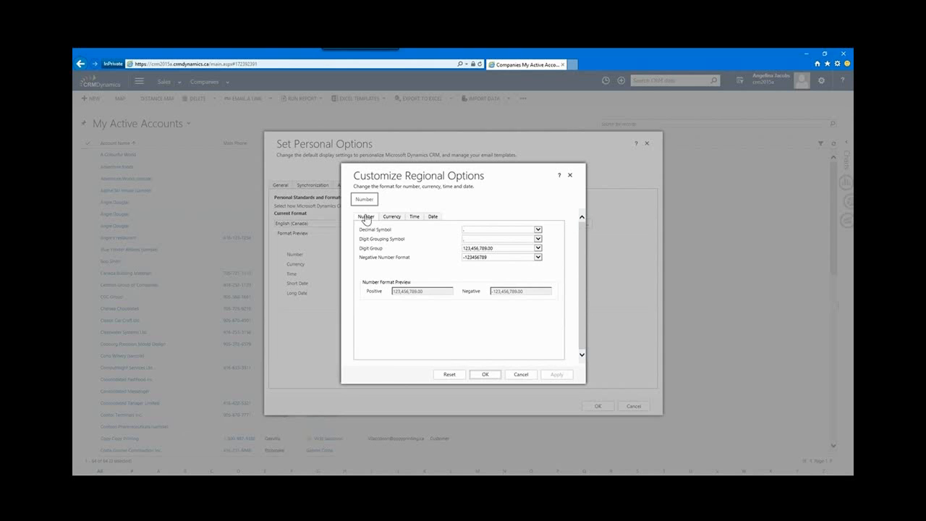
click(391, 217)
click(414, 216)
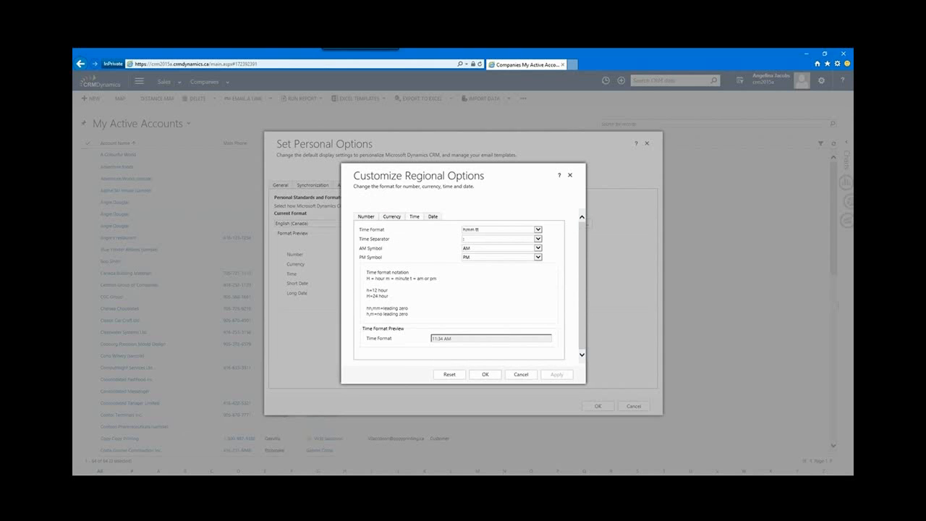
click(436, 216)
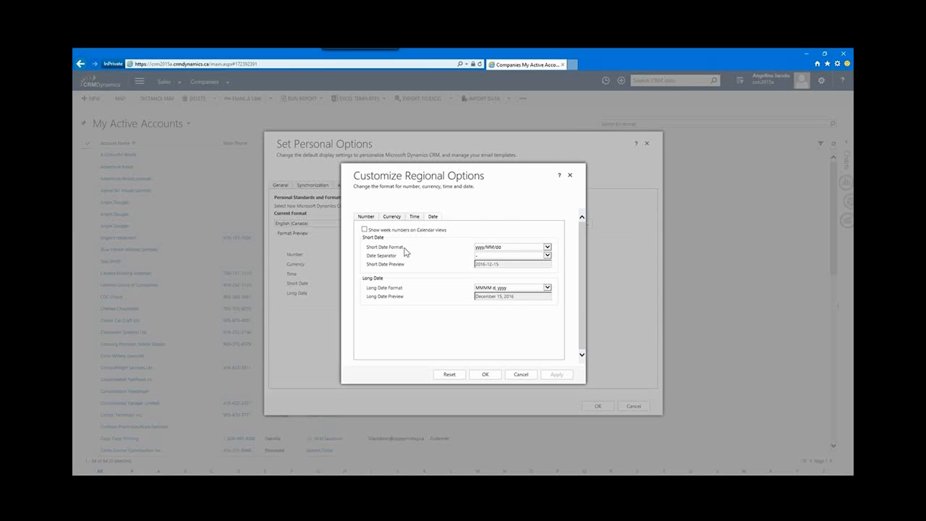
click(548, 248)
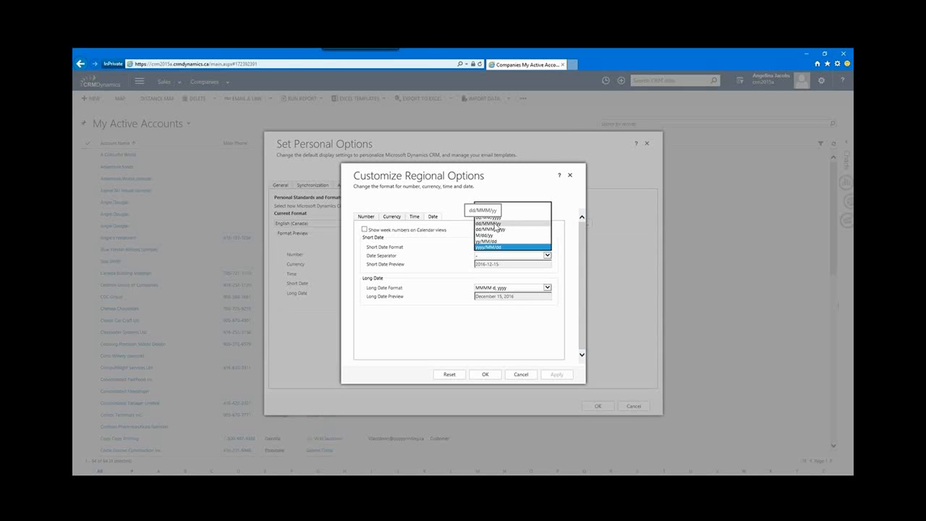
click(495, 225)
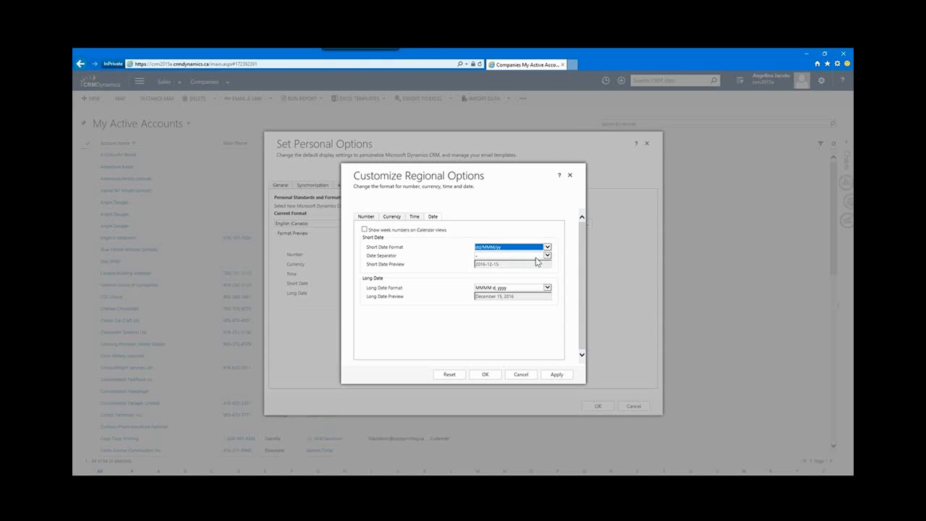
click(509, 256)
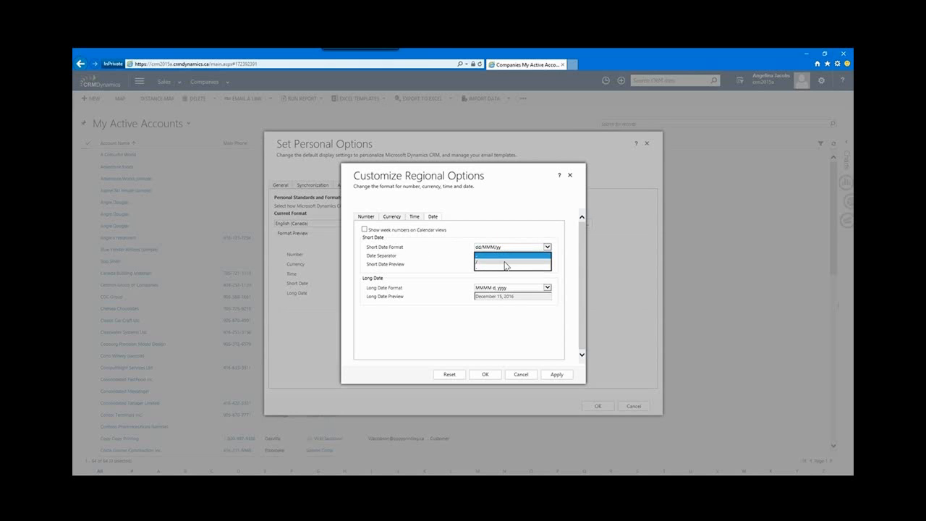
click(483, 262)
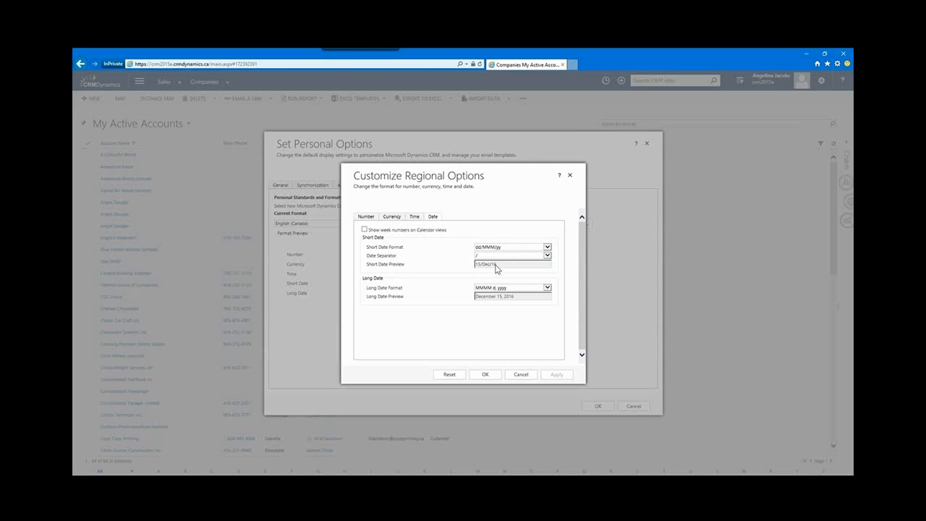
Change the short date format to dd/MMM/yyyy, apply it and save the personal options.
click(550, 247)
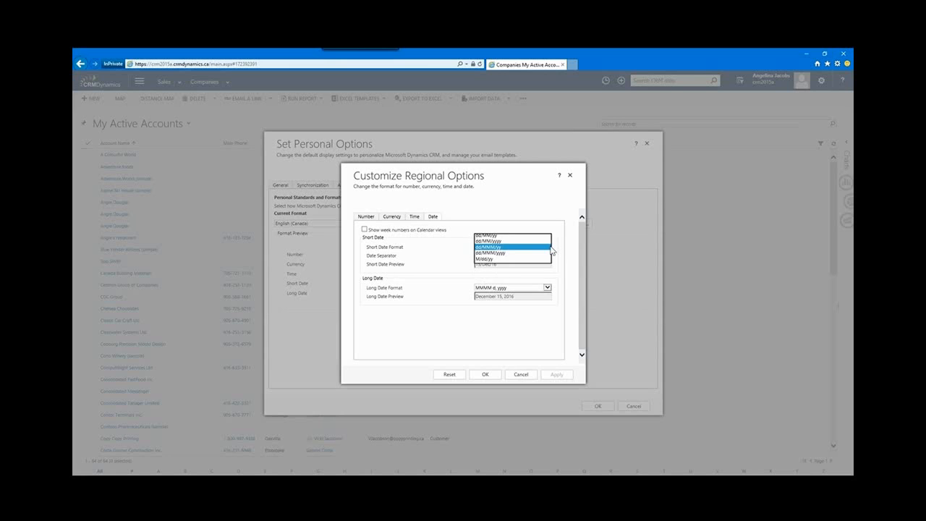
click(500, 253)
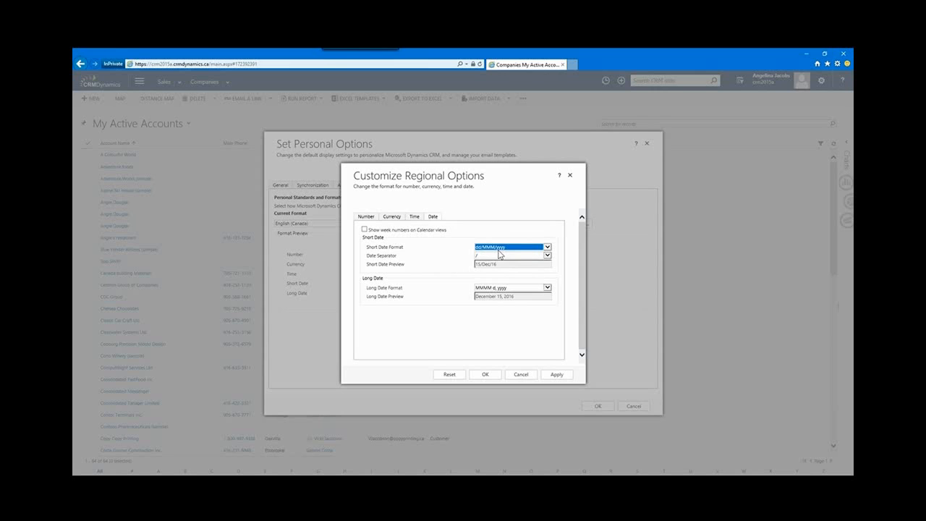
click(562, 375)
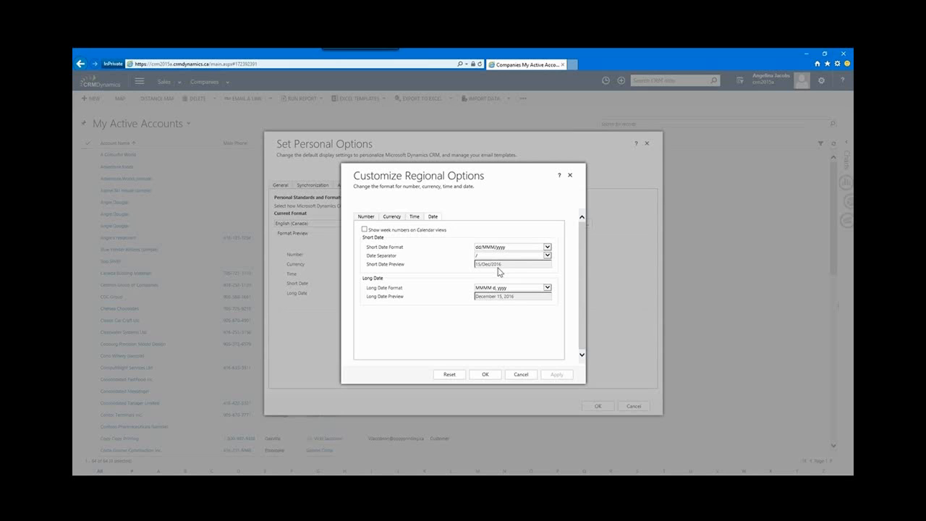
click(486, 375)
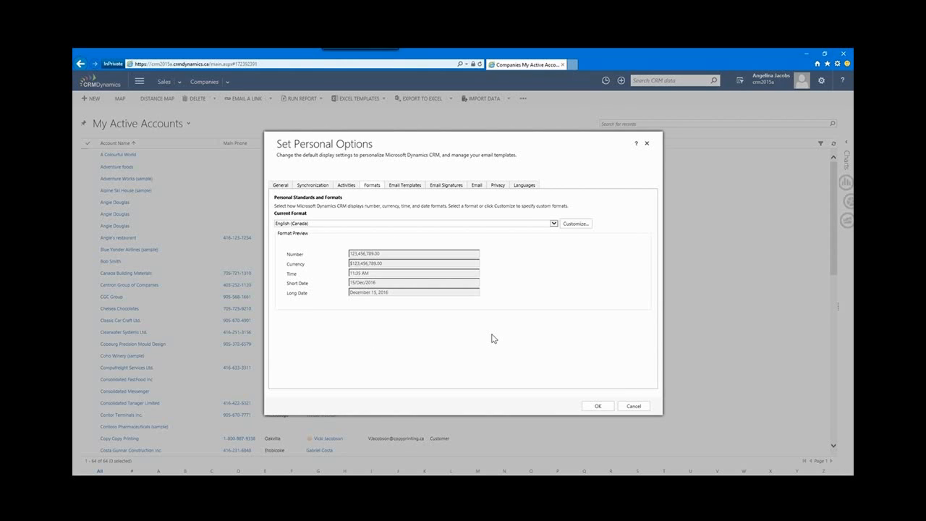
click(599, 407)
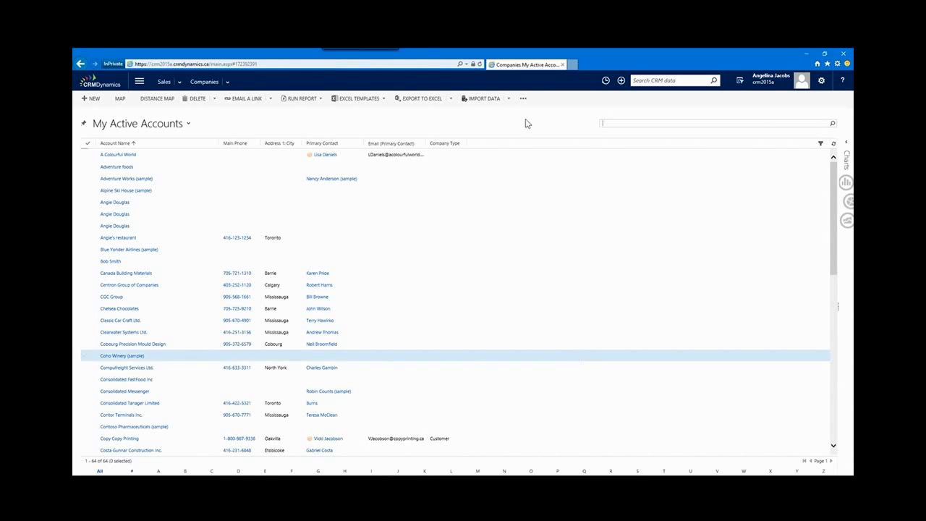
click(523, 123)
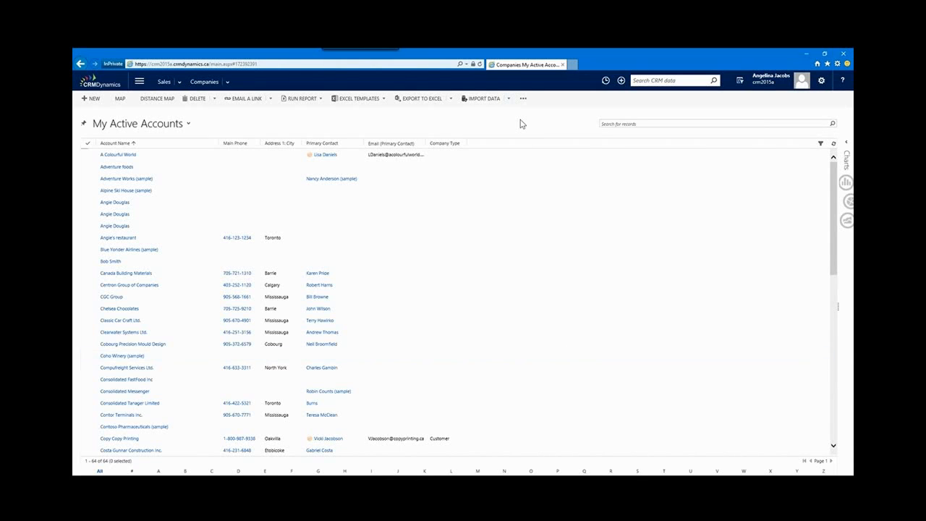